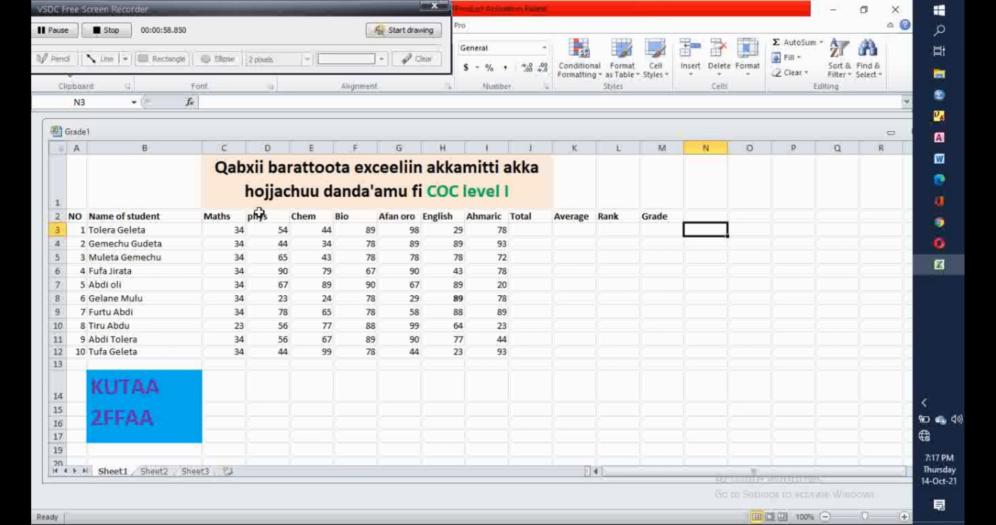
- Review the column headings in row 2, from the seven subjects through Total and Grade
left_click(217, 215)
left_click(266, 218)
left_click(306, 219)
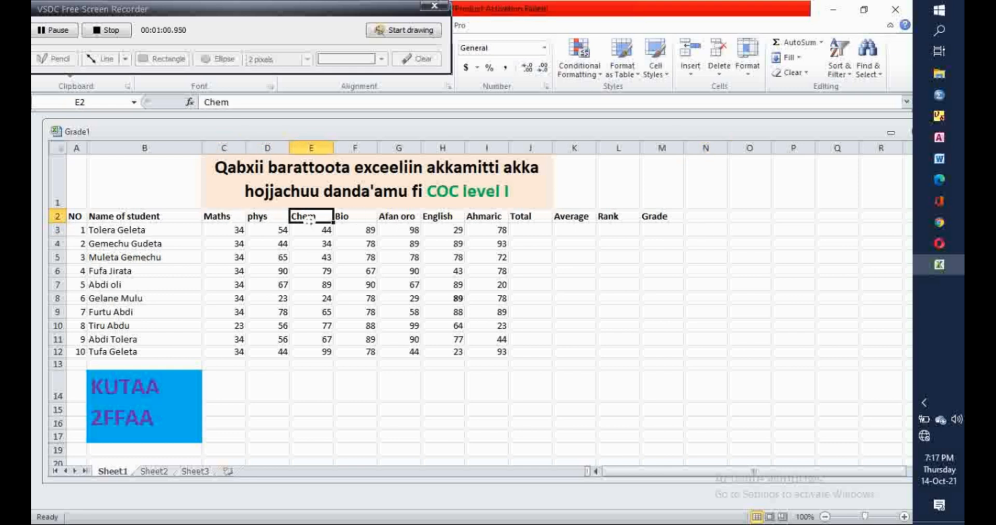
left_click(350, 216)
left_click(400, 216)
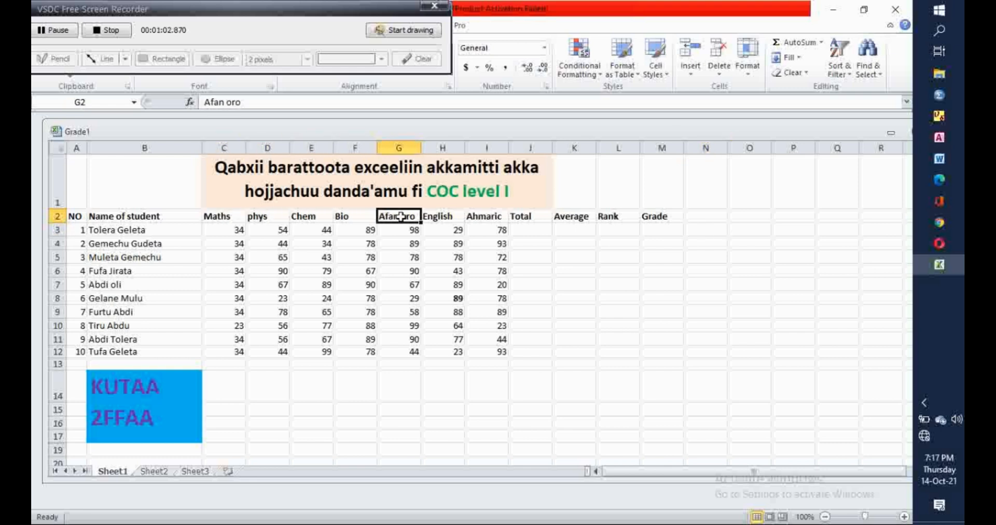
left_click_drag(441, 216, 472, 216)
left_click(481, 215)
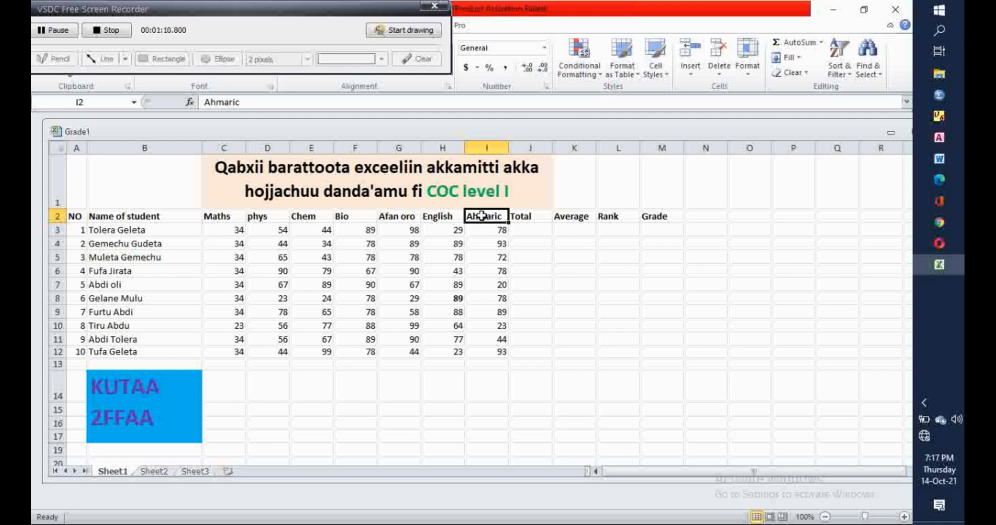
left_click(664, 221)
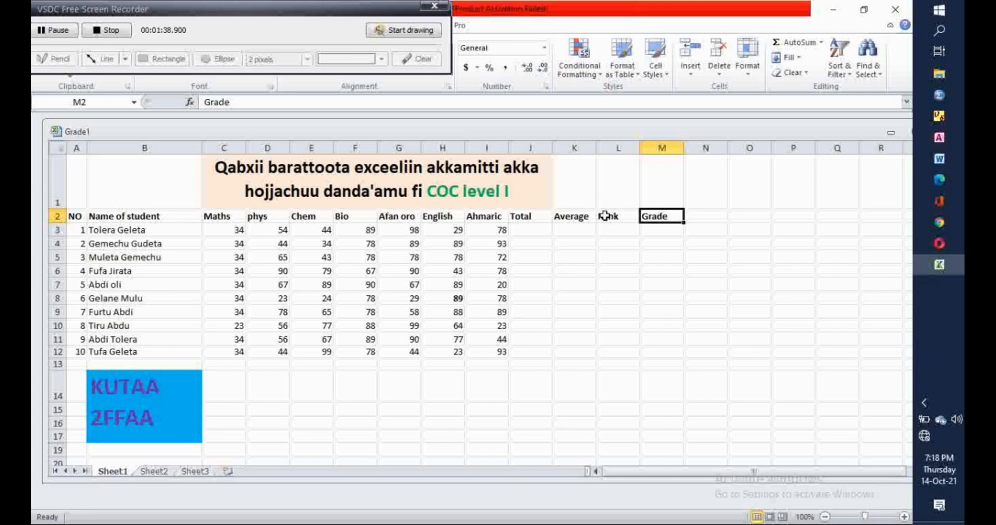
left_click(526, 217)
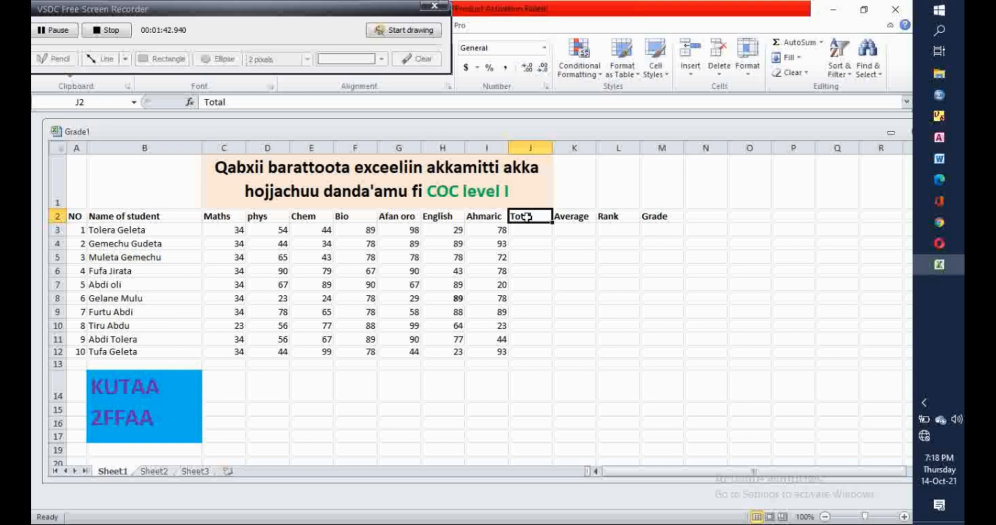
left_click(56, 30)
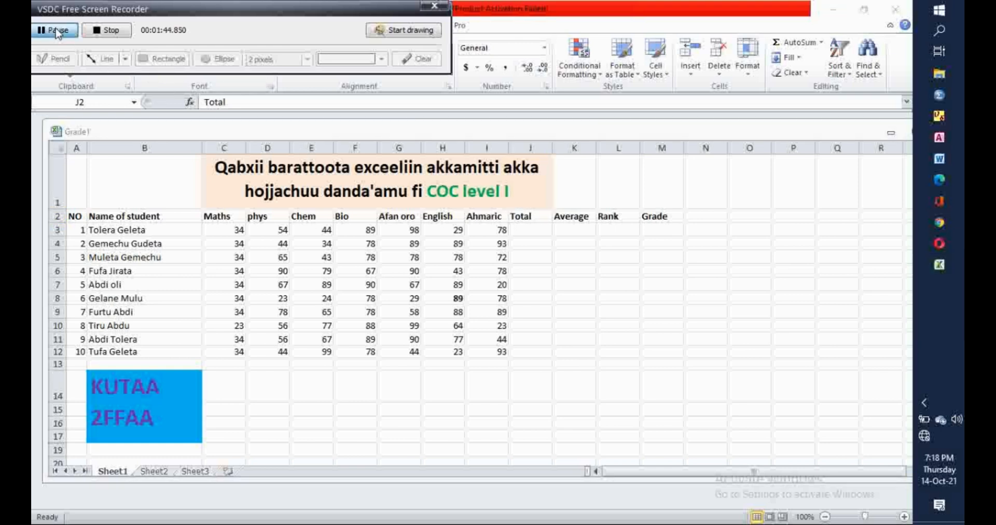
left_click(528, 218)
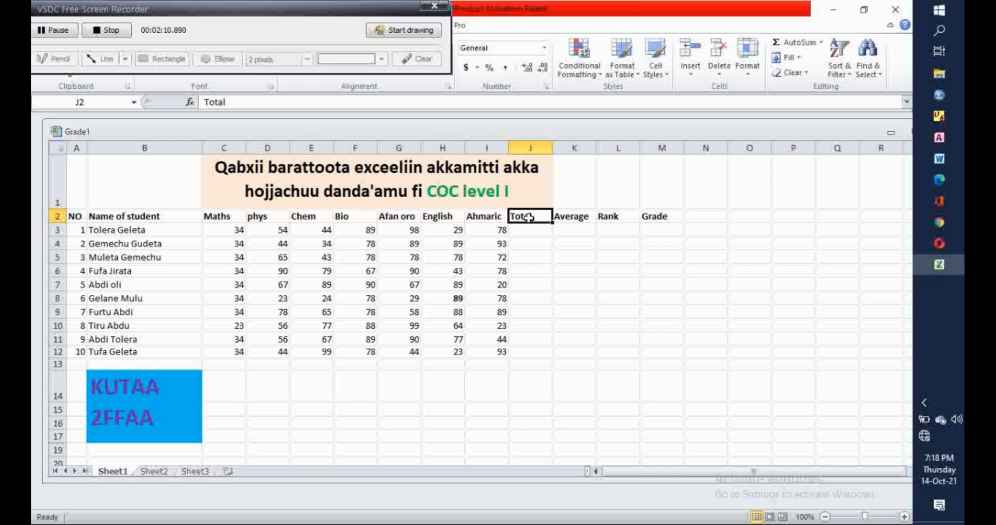
- Sum the first student's seven subject marks (C3:I3) into Total cell J3 and fill the formula down to J12
left_click(533, 231)
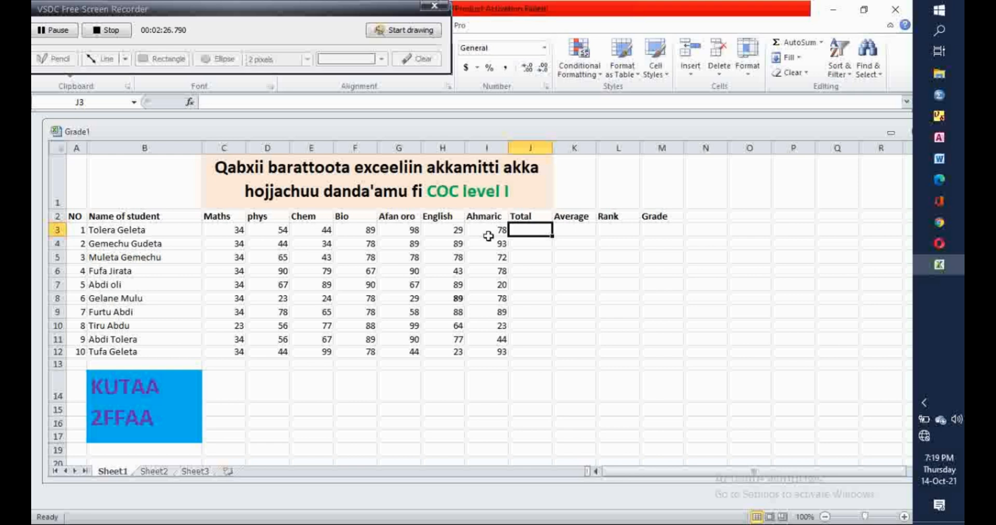
left_click(235, 235)
left_click_drag(234, 234, 499, 239)
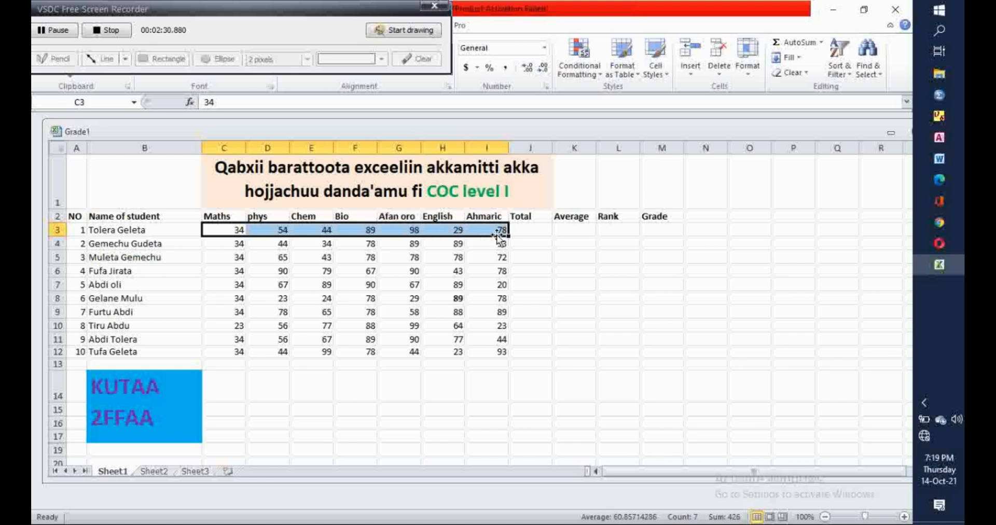
left_click(802, 48)
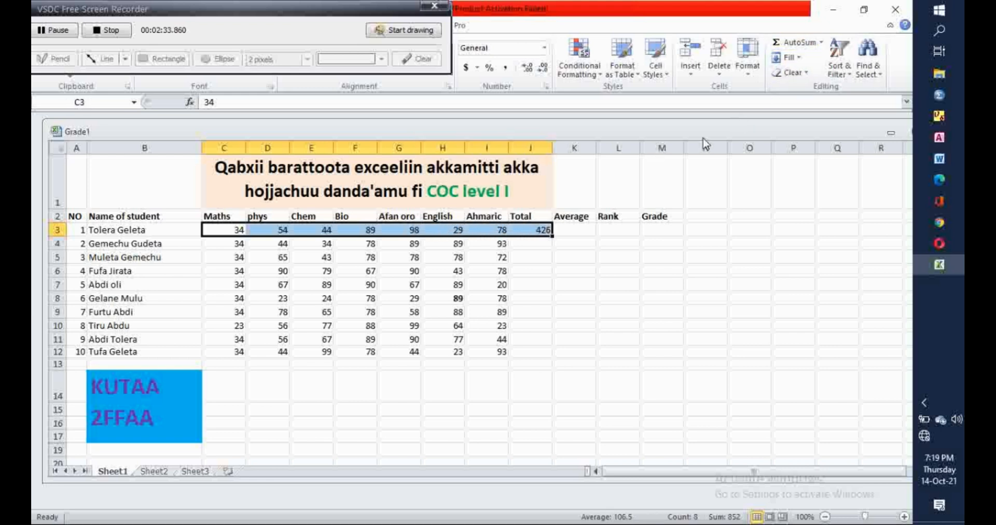
left_click(544, 230)
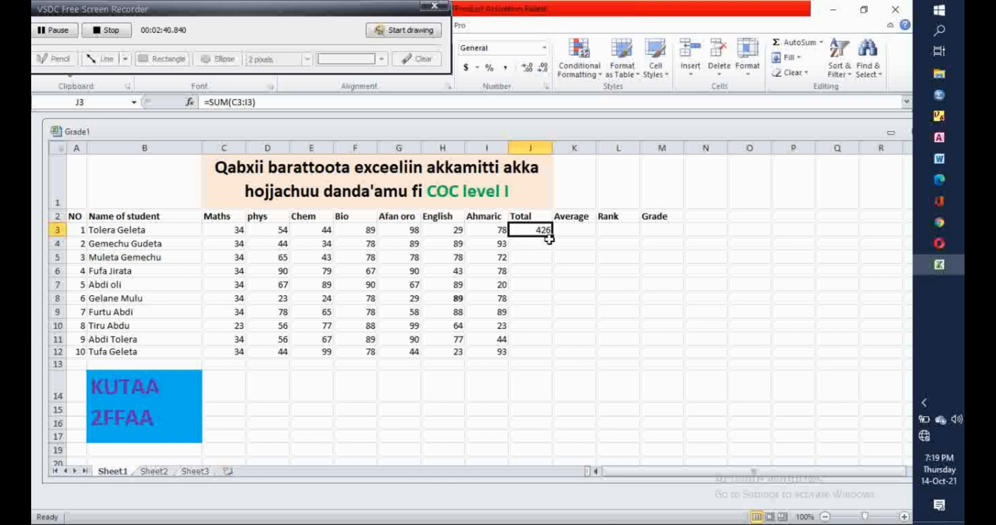
double_click(551, 235)
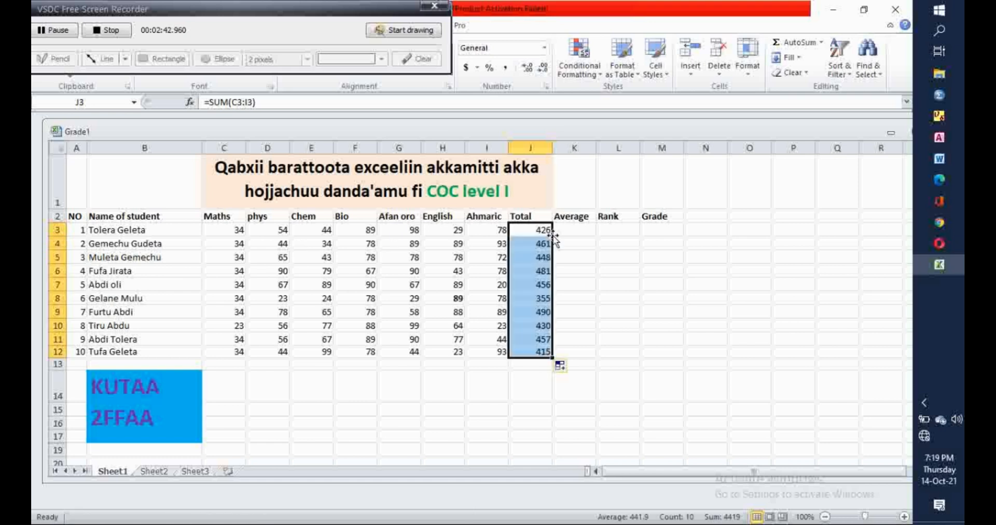
- Enter =J3/7 in Average cell K3 and fill the formula down to K12
left_click(575, 230)
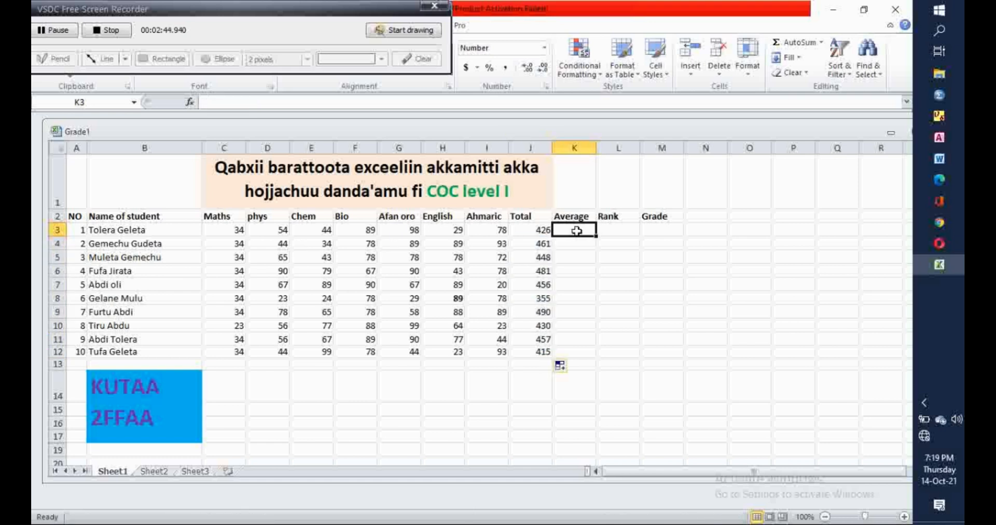
type("=")
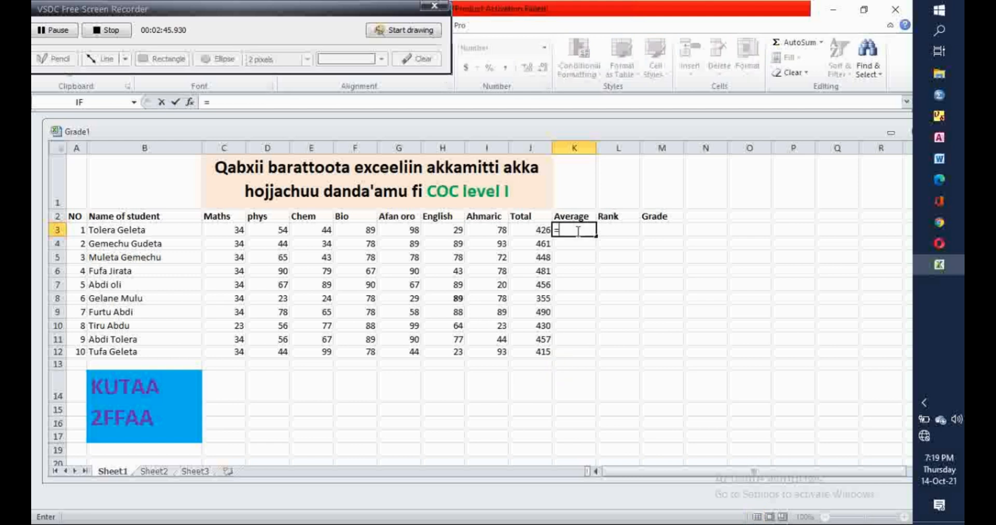
left_click(535, 229)
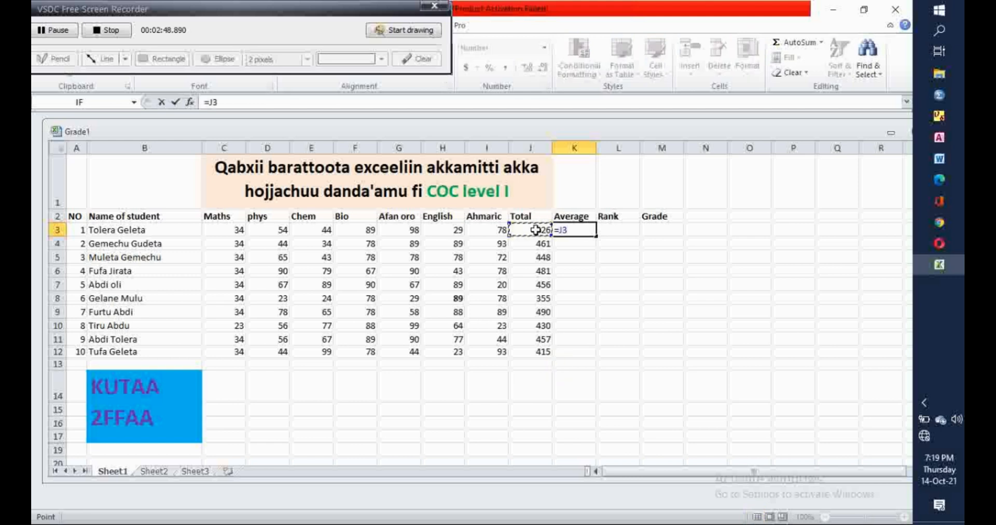
type("/")
type("7")
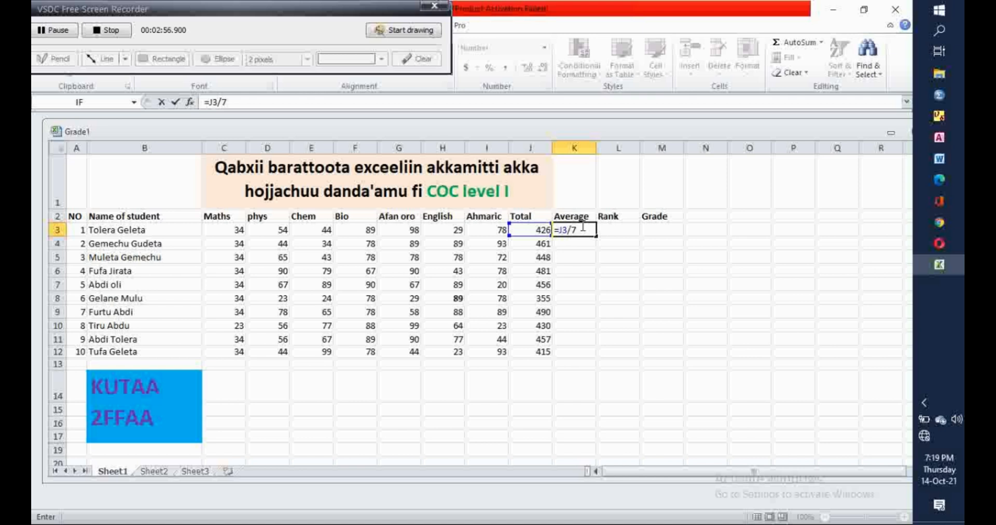
key("Return")
left_click(584, 227)
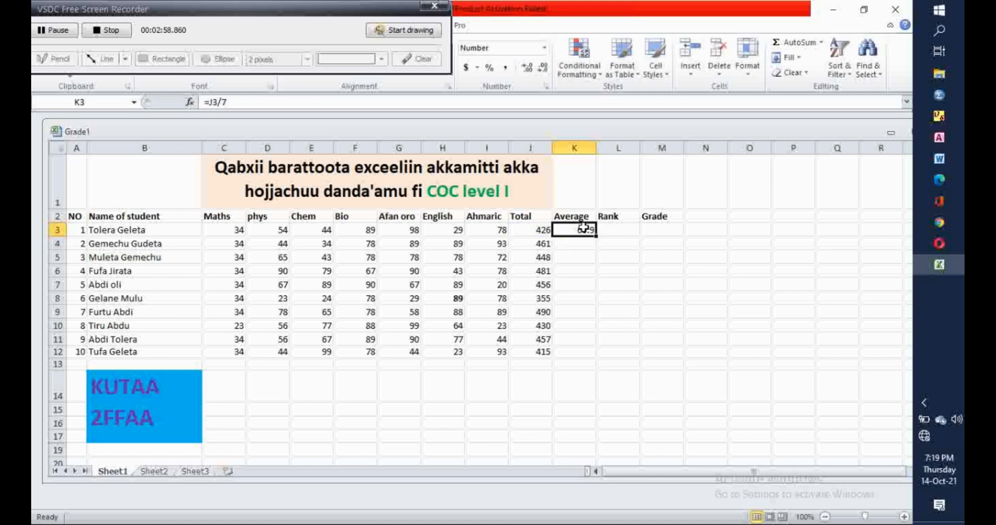
double_click(596, 235)
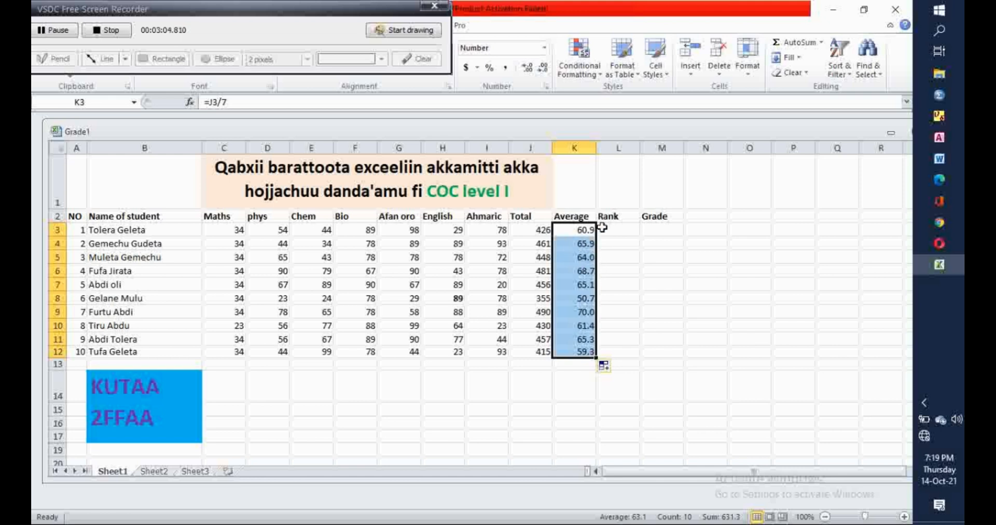
- Start a RANK function in Rank cell L3 with K3 as its Number argument
left_click(610, 229)
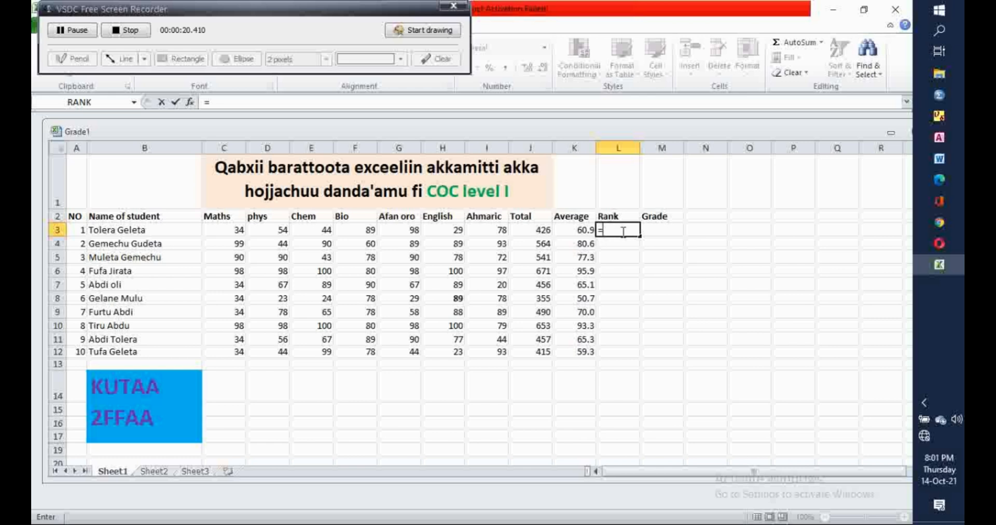
left_click(134, 103)
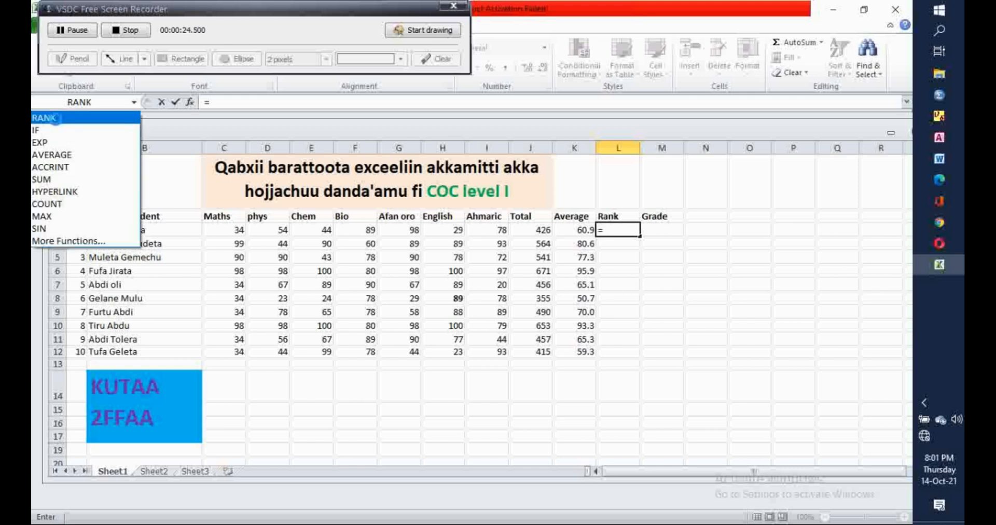
left_click(54, 119)
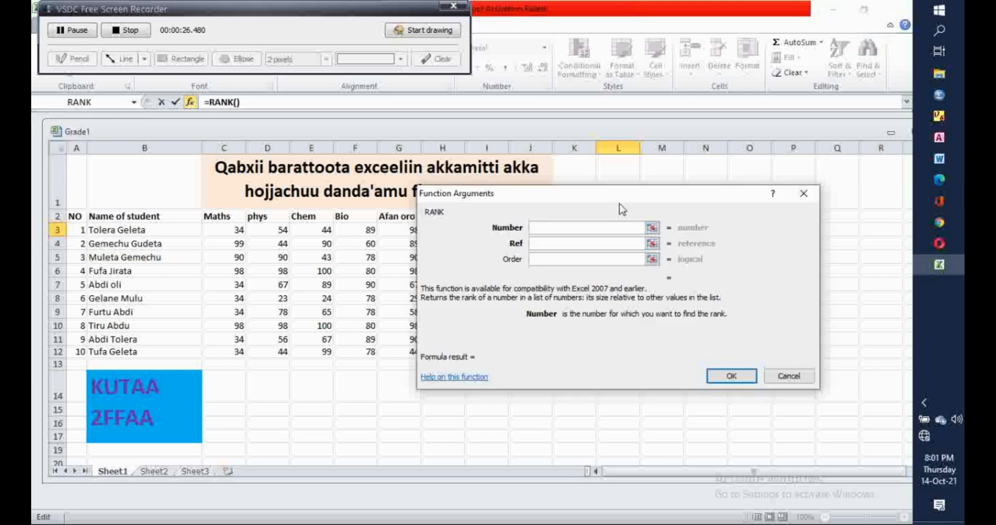
left_click_drag(620, 204, 748, 260)
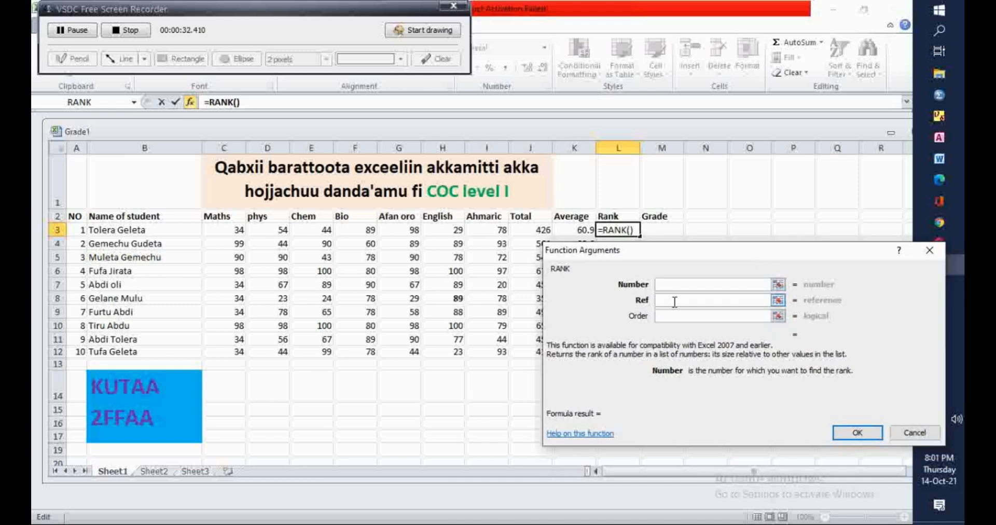
left_click(673, 285)
left_click_drag(722, 254, 828, 188)
left_click(581, 230)
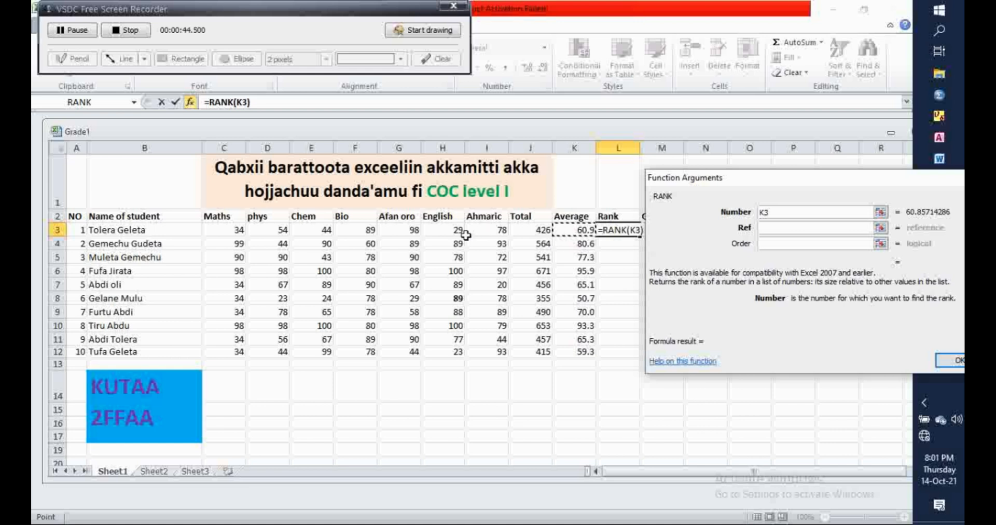
- Set the RANK function's Ref argument to the average range K3:K12
left_click(763, 229)
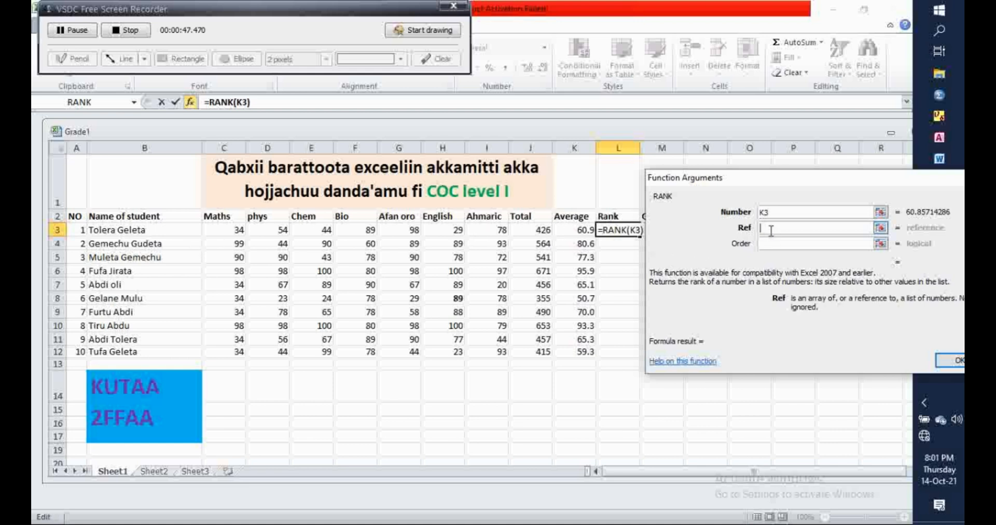
left_click(573, 231)
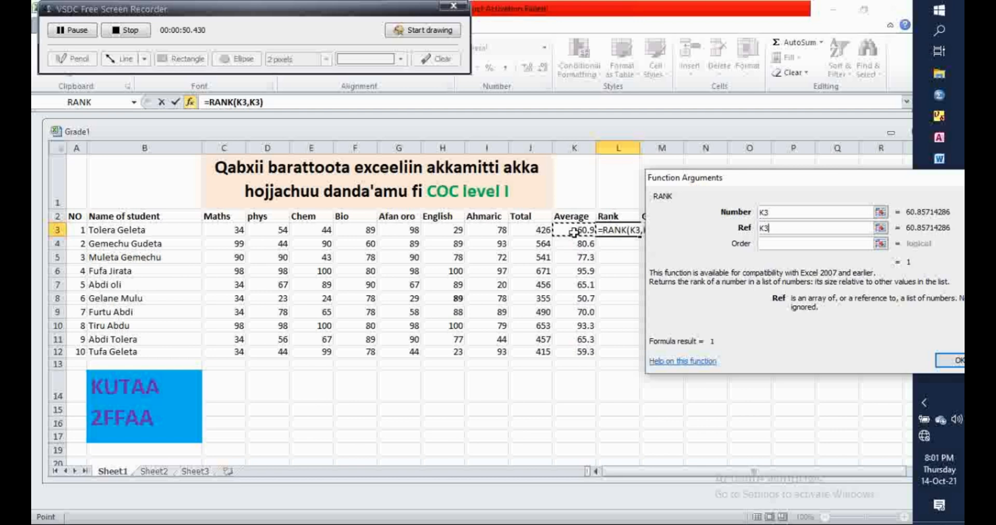
left_click_drag(573, 231, 580, 351)
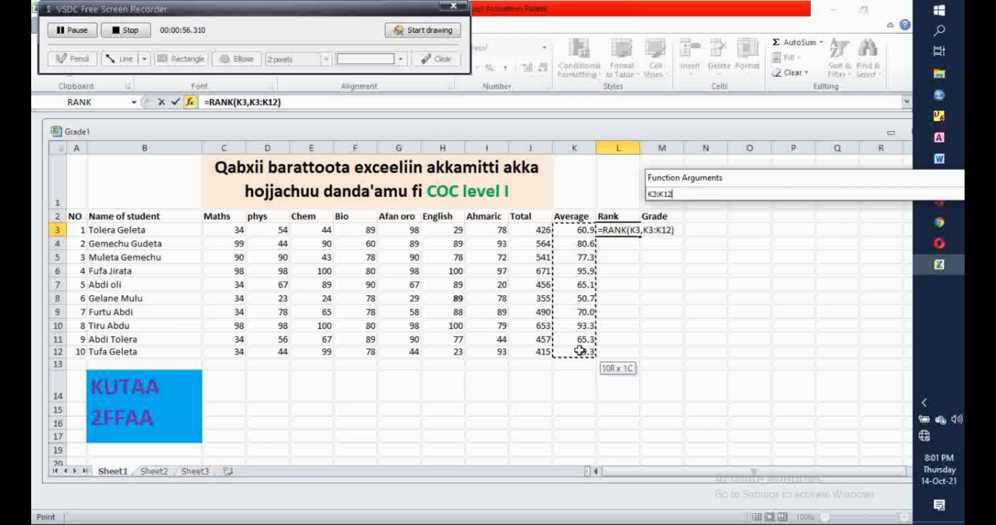
left_click_drag(579, 350, 579, 351)
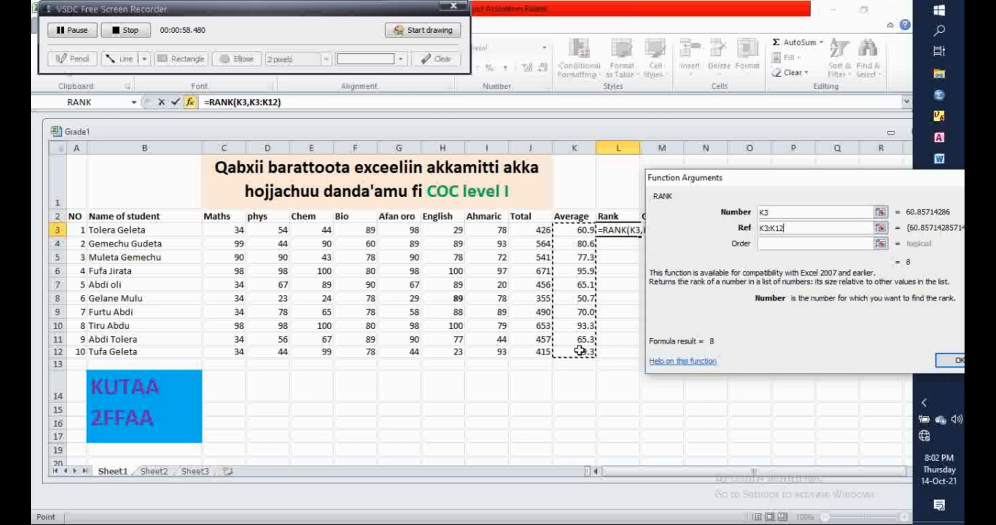
- Make the Ref range absolute as $K$3:$K$12, complete the RANK formula, and fill it down to L12
left_click(765, 228)
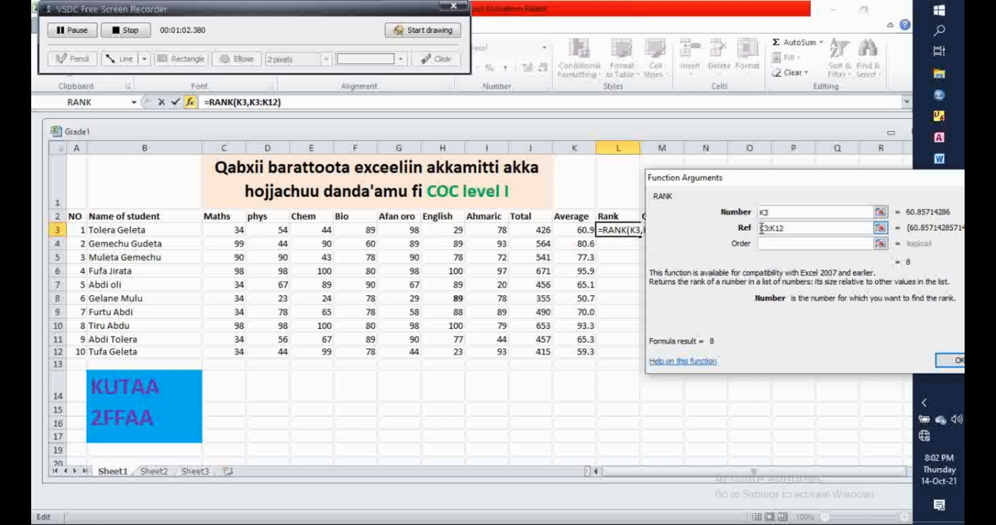
type("$")
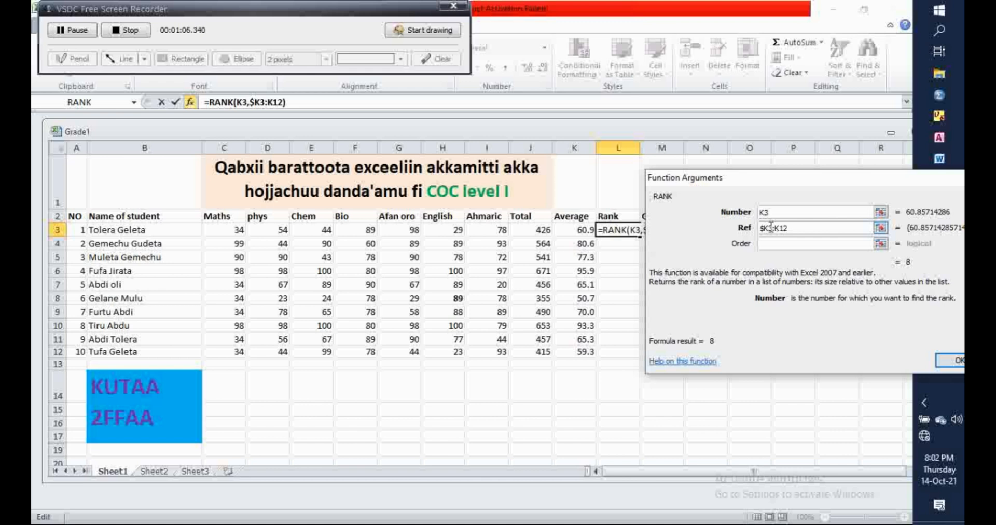
left_click(770, 227)
type("$")
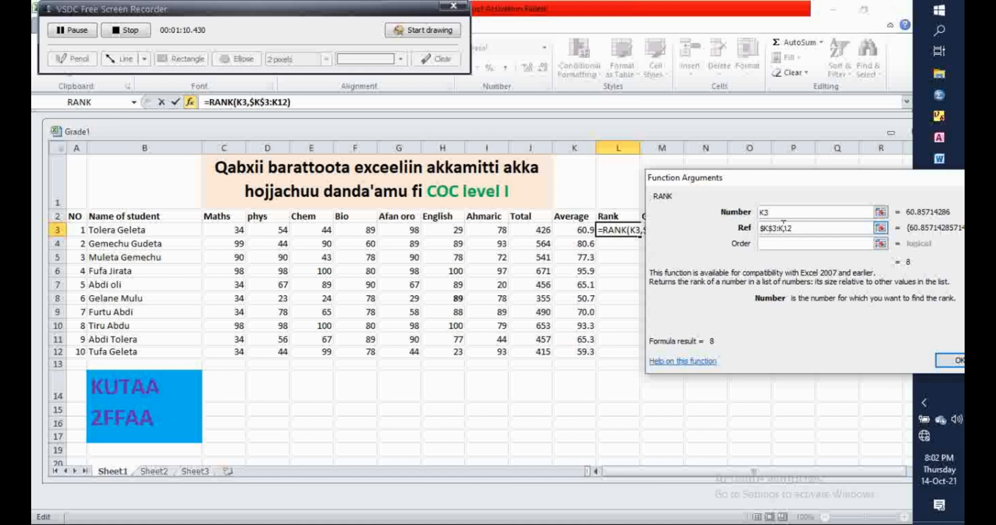
left_click(783, 227)
type("$")
left_click(781, 226)
type("$K$")
key("Return")
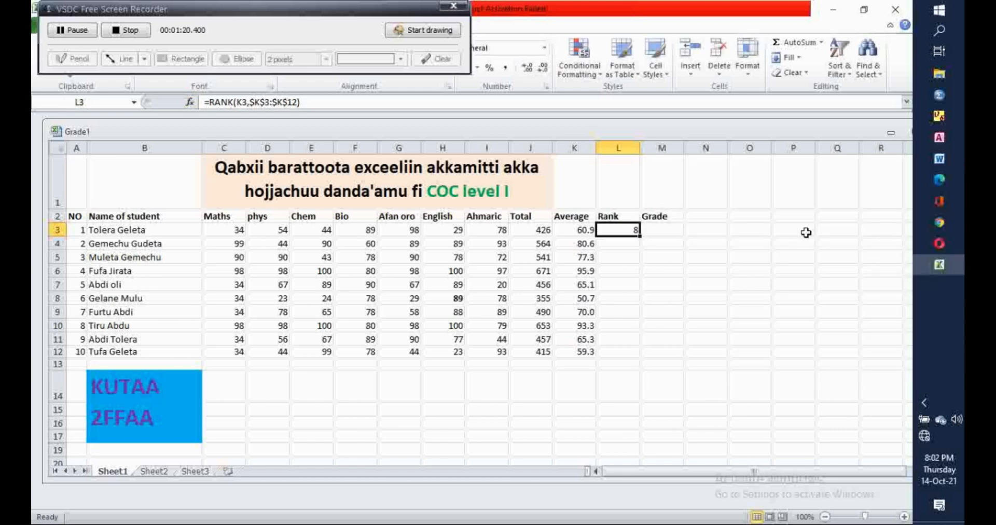
double_click(640, 236)
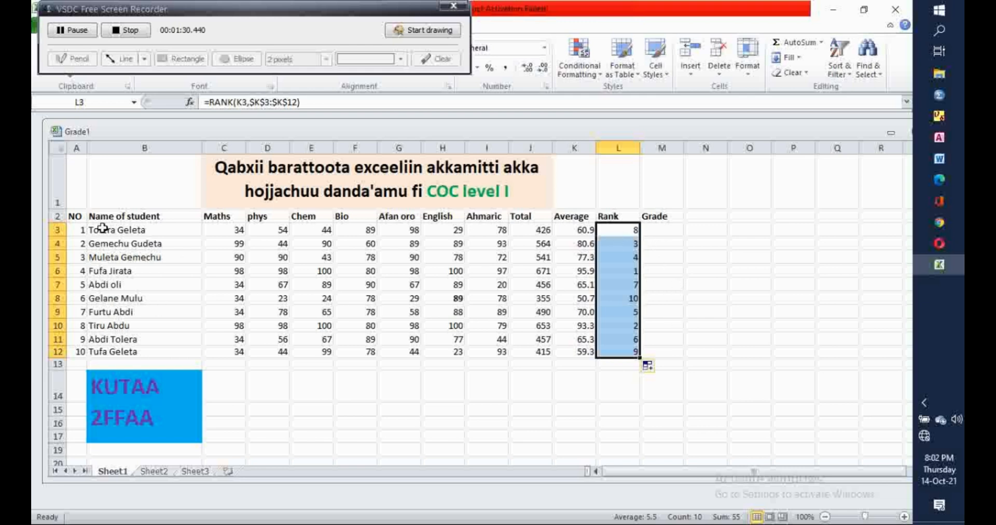
left_click_drag(100, 228, 104, 349)
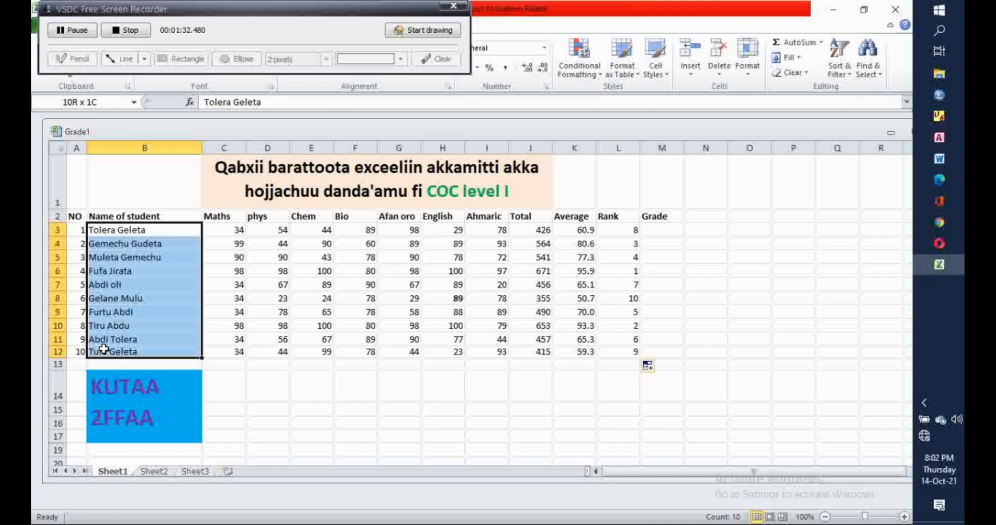
left_click(337, 294)
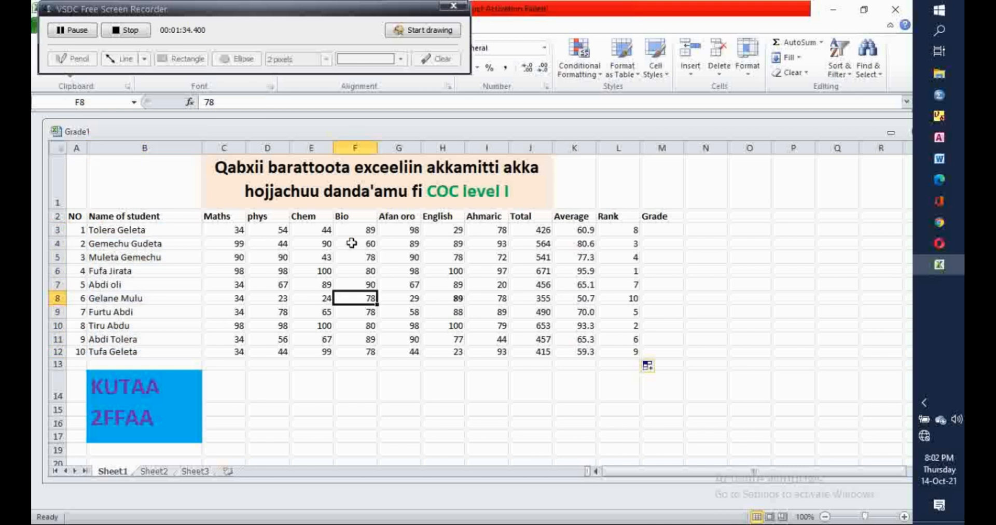
left_click_drag(213, 218, 485, 219)
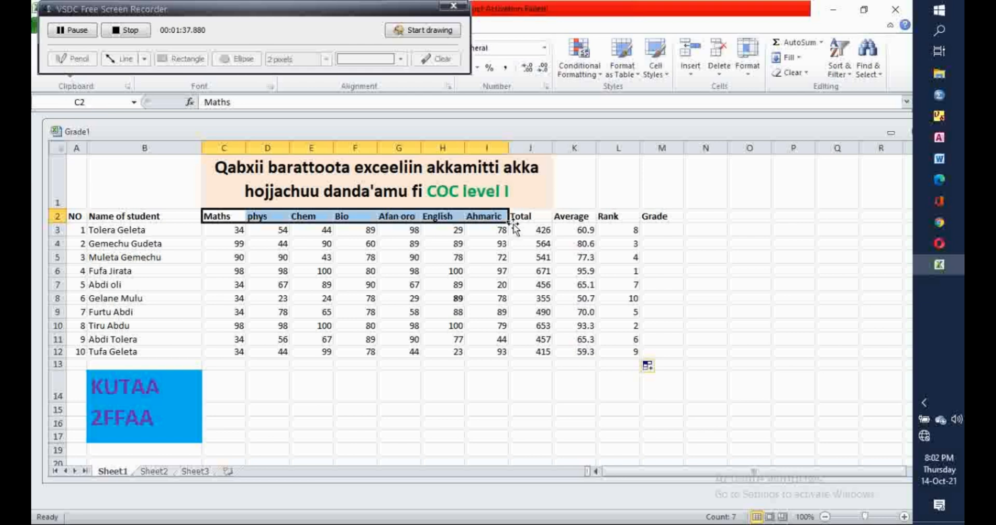
- Examine the students' ranks against their averages in the Rank and Average columns
left_click(651, 255)
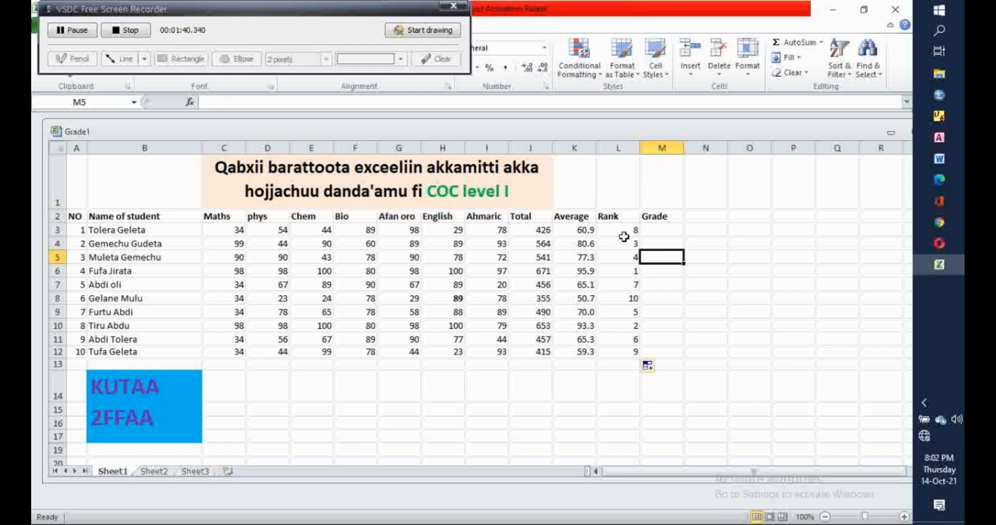
left_click_drag(625, 230, 550, 229)
left_click(662, 254)
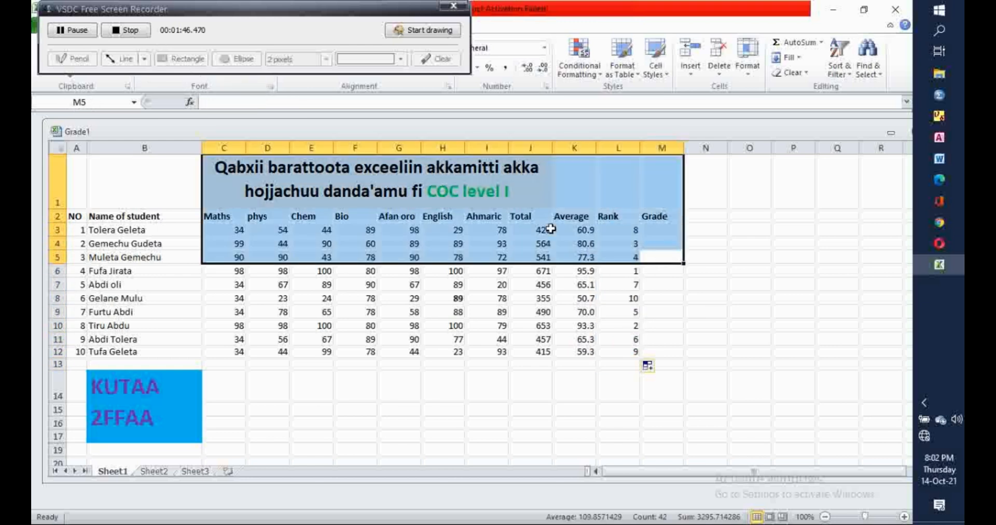
left_click(655, 286)
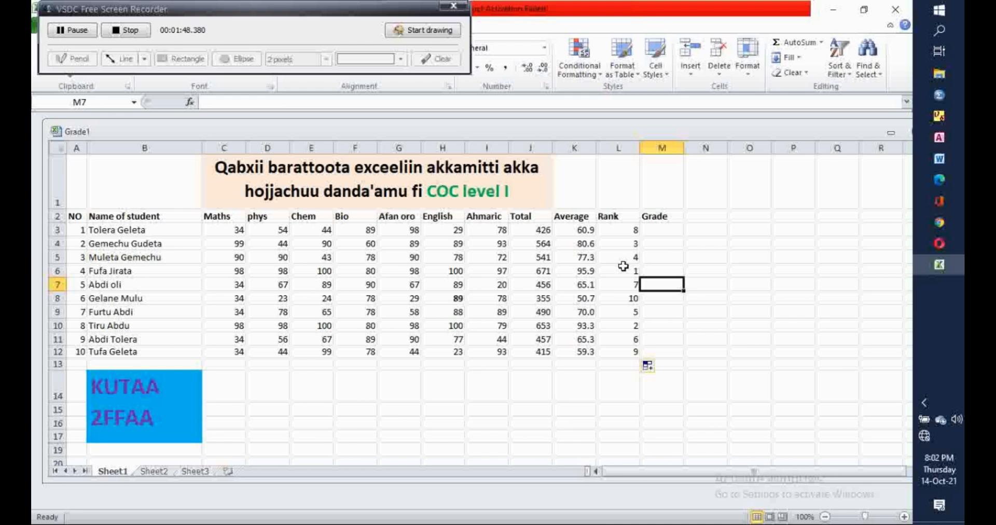
left_click(621, 268)
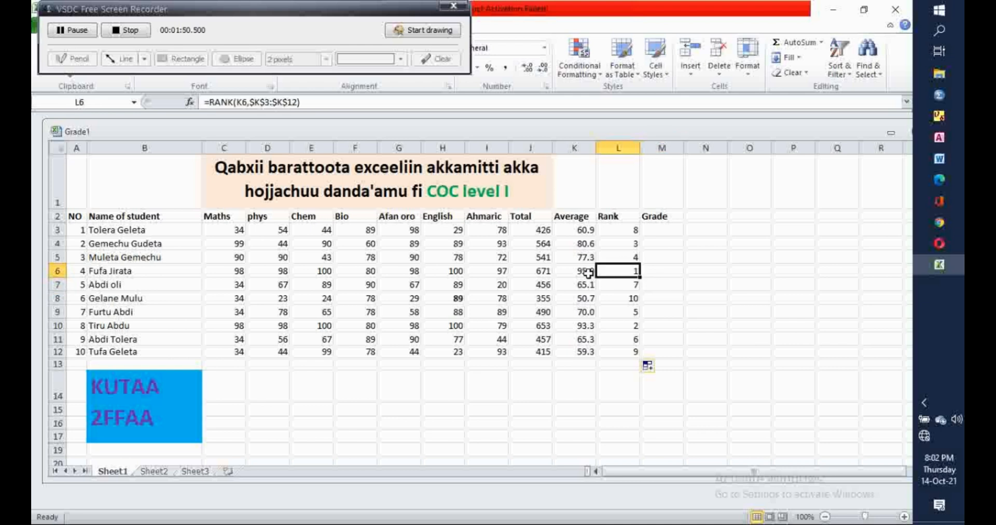
left_click(652, 274)
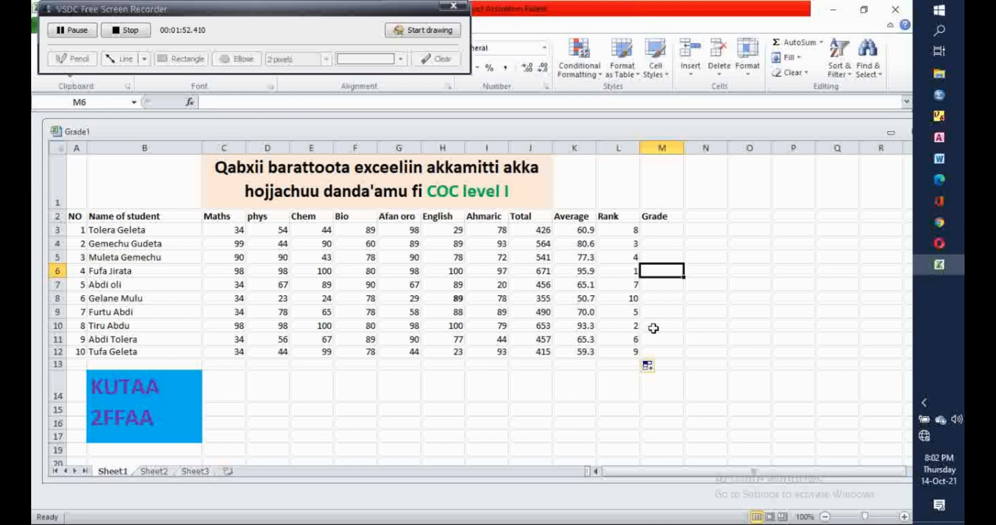
left_click(625, 327)
left_click(651, 328)
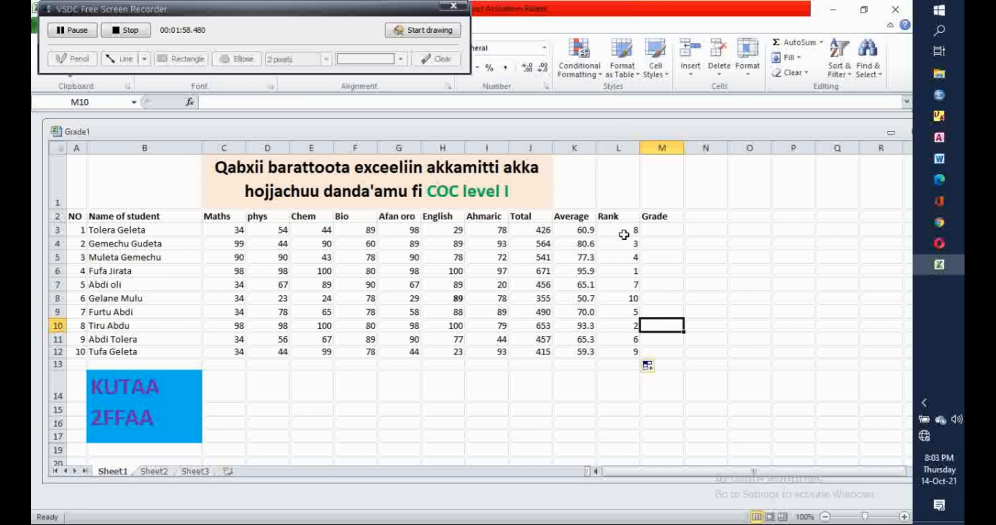
- Start an IF formula in Grade cell M3 and check the grading scale in the Word document before returning to Excel
left_click(668, 227)
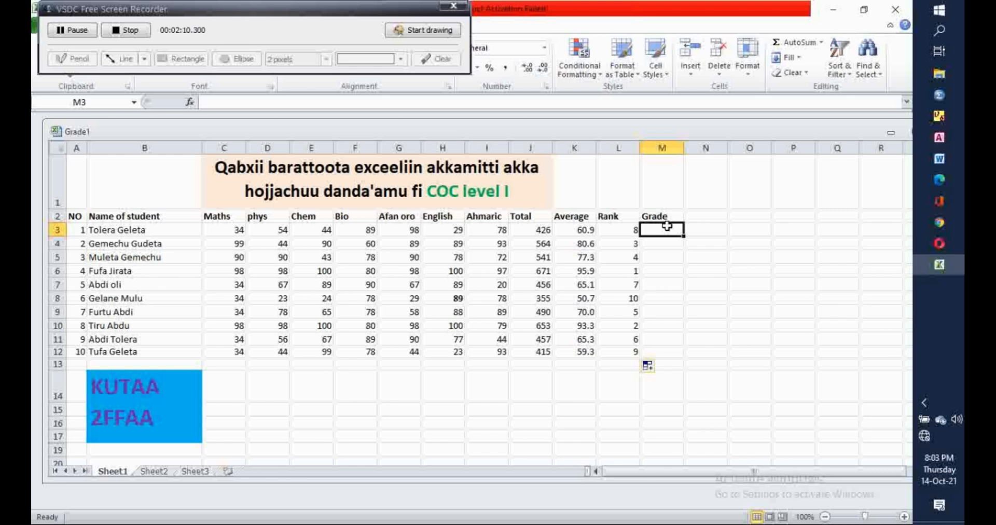
type("=if")
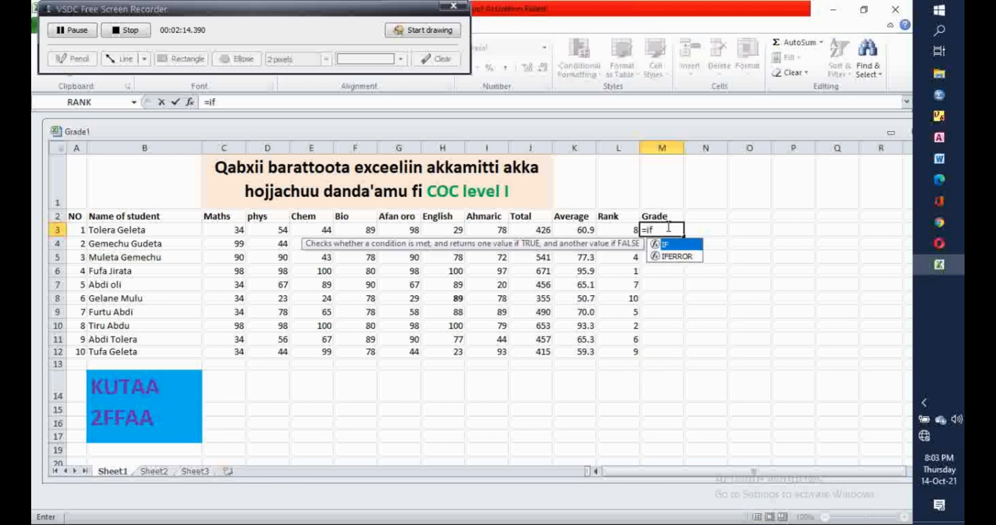
type("(")
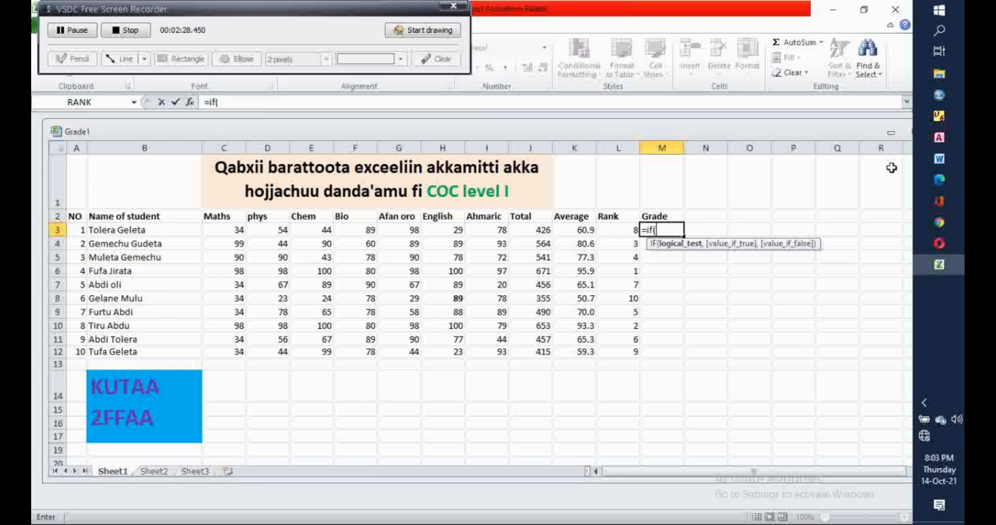
left_click(944, 158)
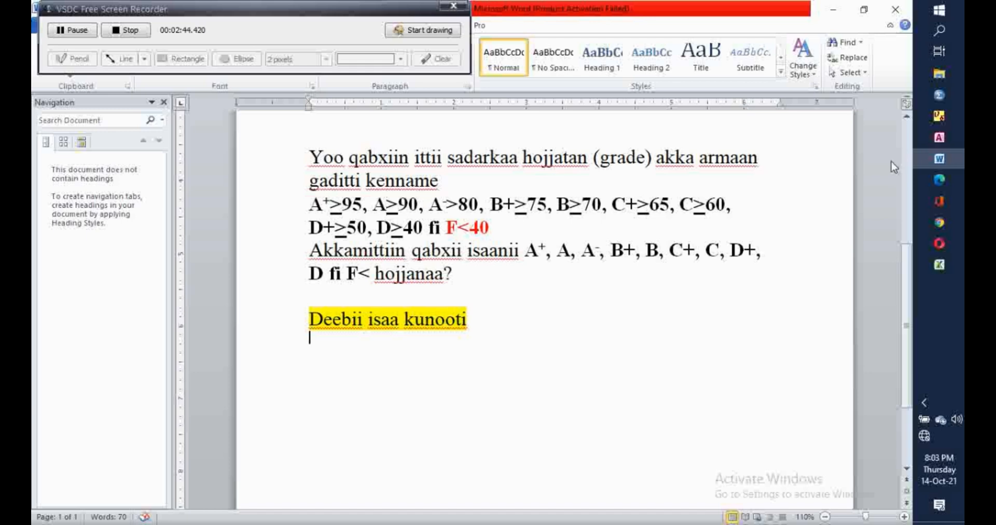
left_click(945, 264)
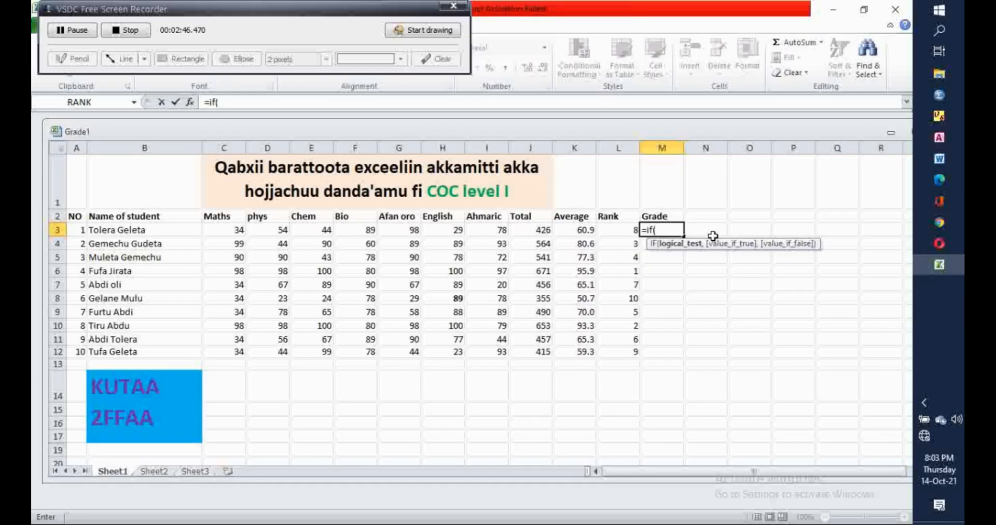
- Set the IF formula's first condition to K3>=95 with "A+" as its true value
left_click(582, 231)
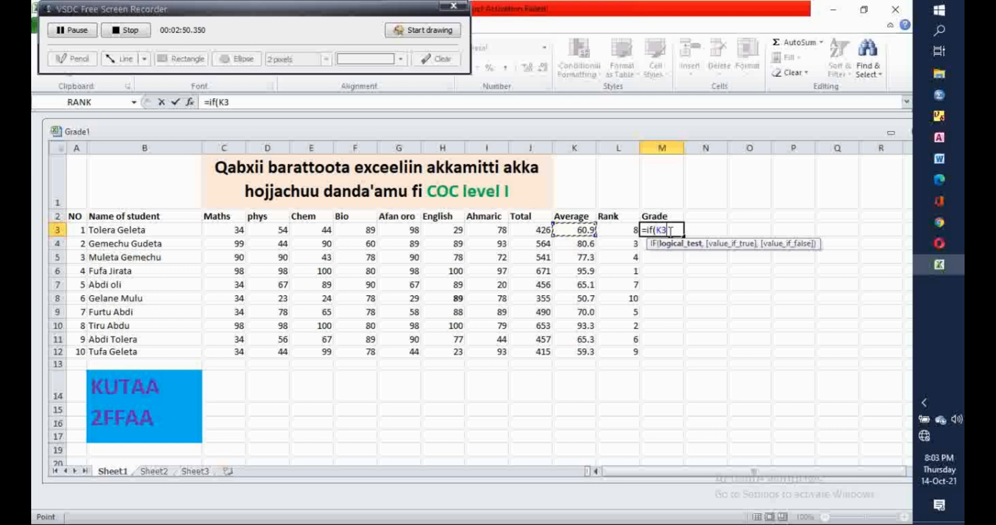
type(">=95,")
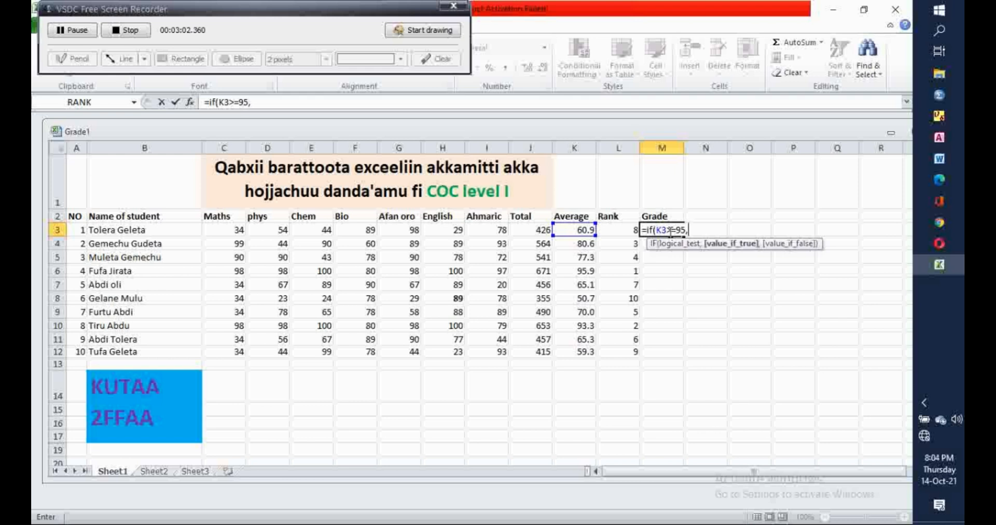
type("\"A+\",")
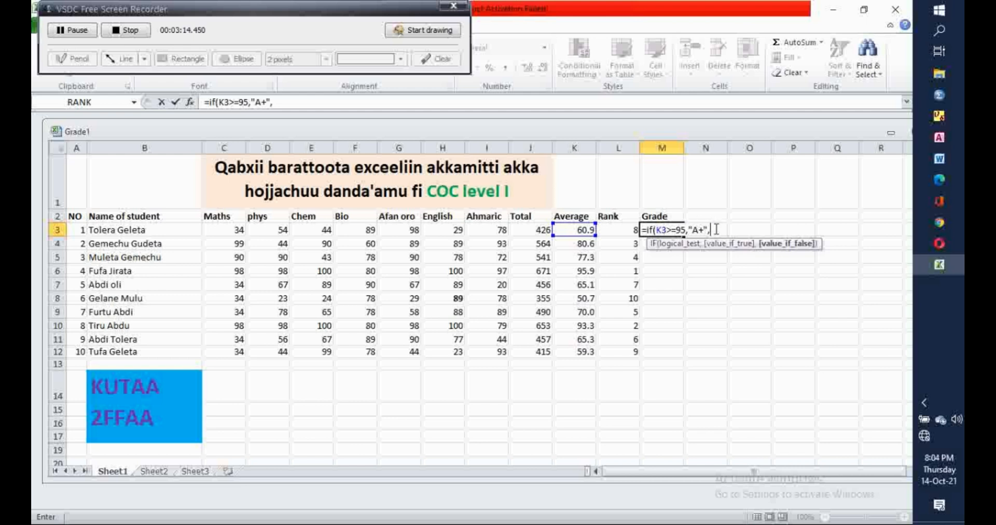
left_click(705, 256)
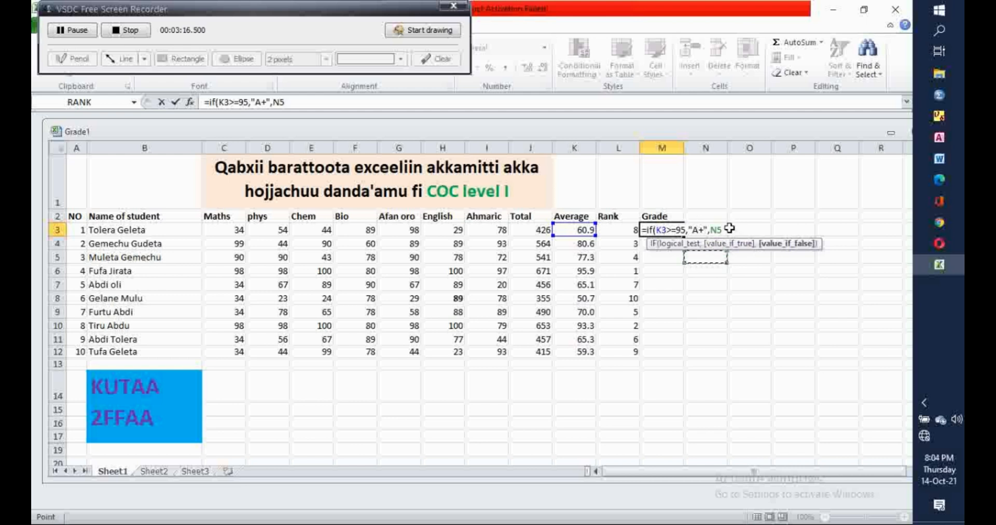
key("BackSpace")
key("BackSpace")
- Copy the fragment if(K3>=95,"A+", from the M3 formula and append the copy at the formula's end
left_click_drag(715, 231, 648, 230)
right_click(663, 230)
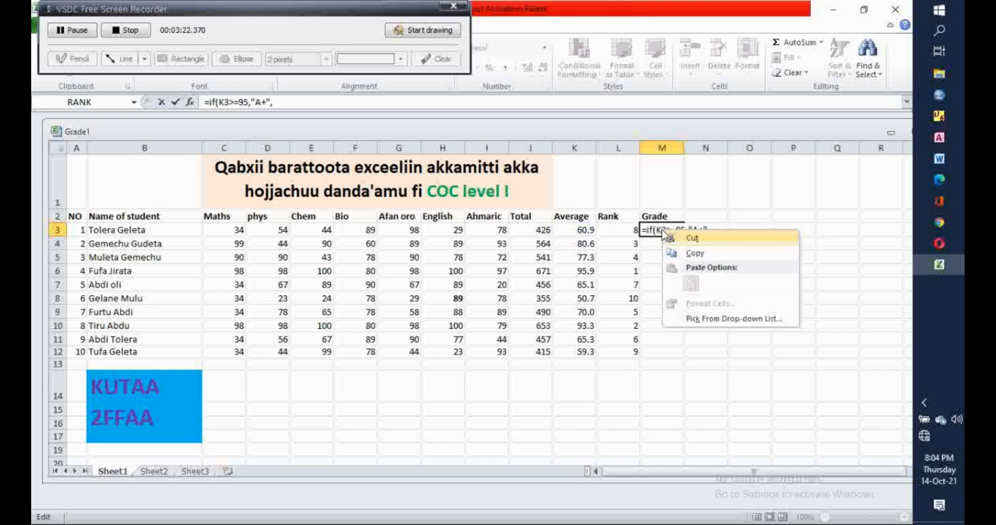
left_click(707, 254)
left_click(721, 225)
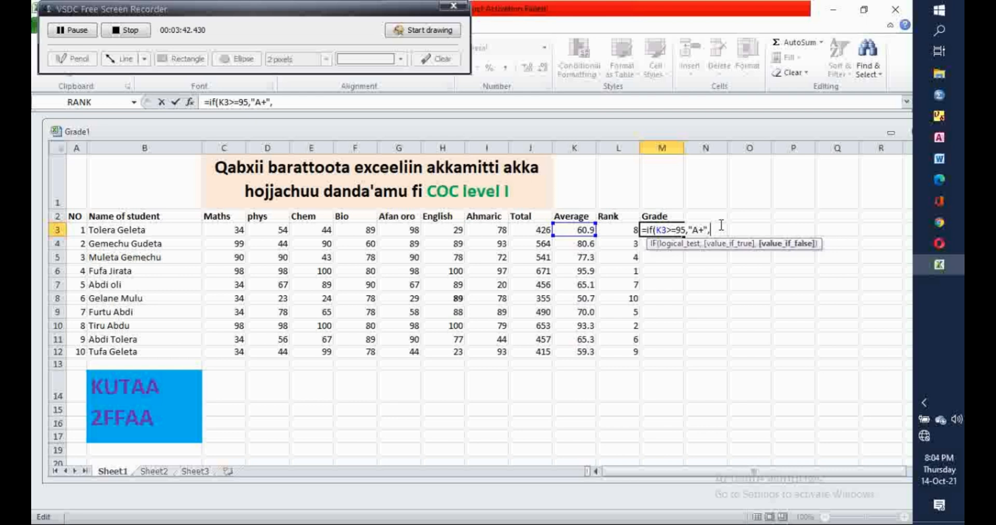
key("ctrl+v")
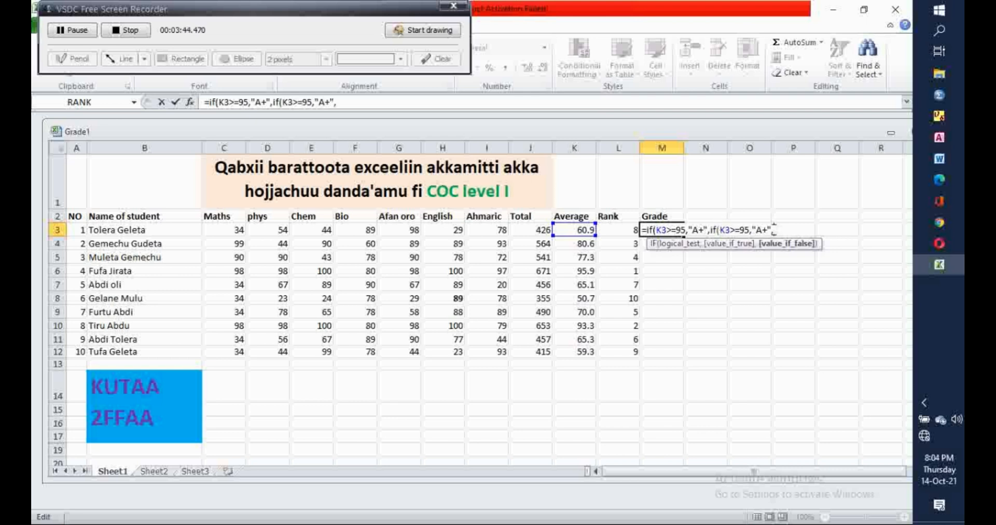
- Change the second IF in the M3 formula to test K3>=90 and return "A"
left_click(749, 229)
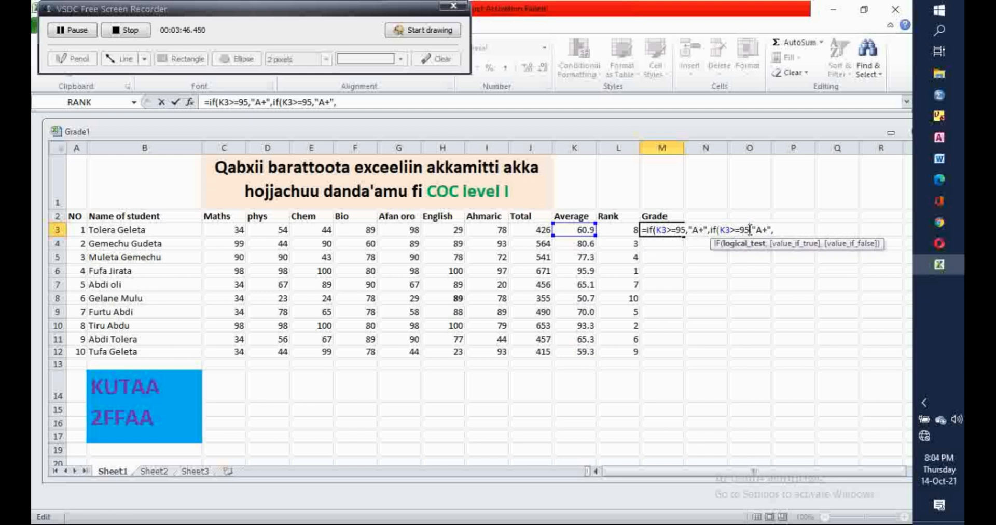
key("BackSpace")
type("0")
left_click(764, 229)
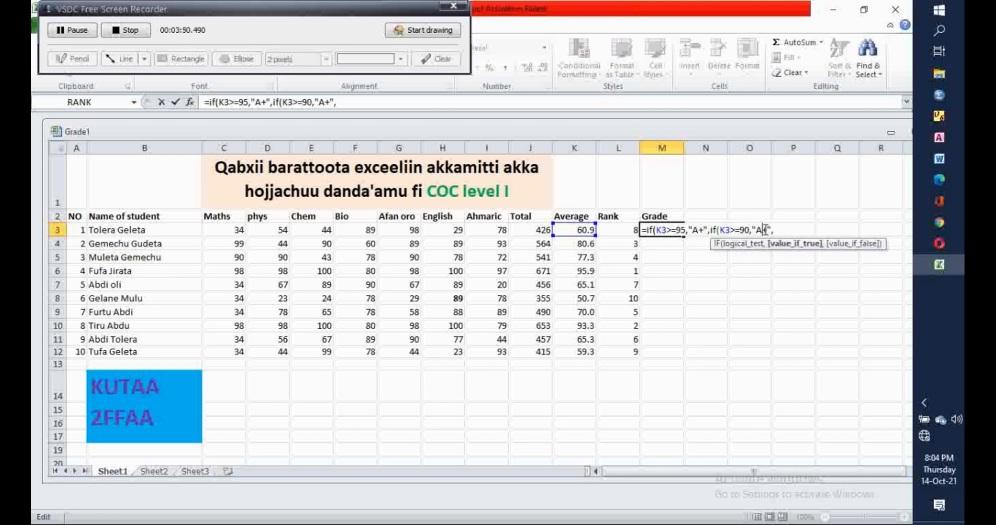
key("BackSpace")
- Append another copy of the IF fragment and change it to test K3>=80 and return "A-"
left_click(773, 230)
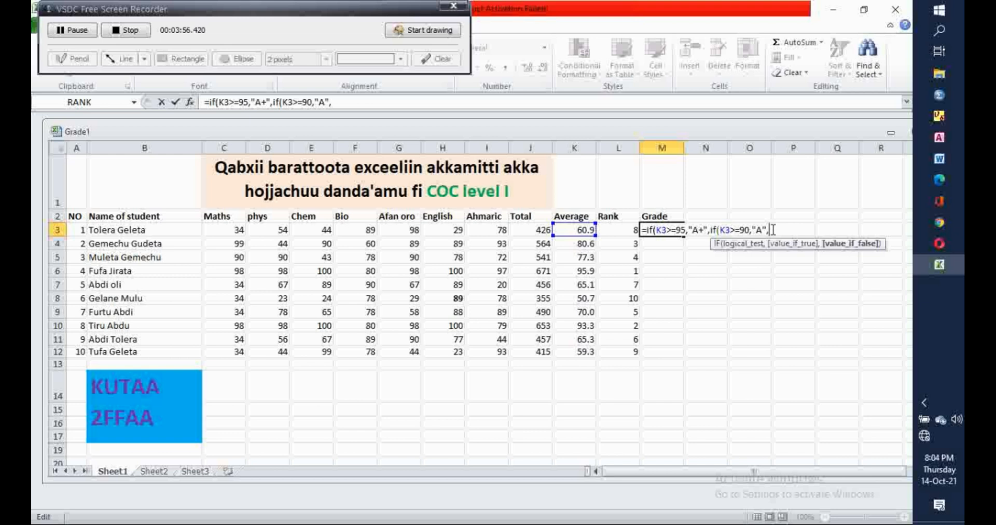
key("ctrl+v")
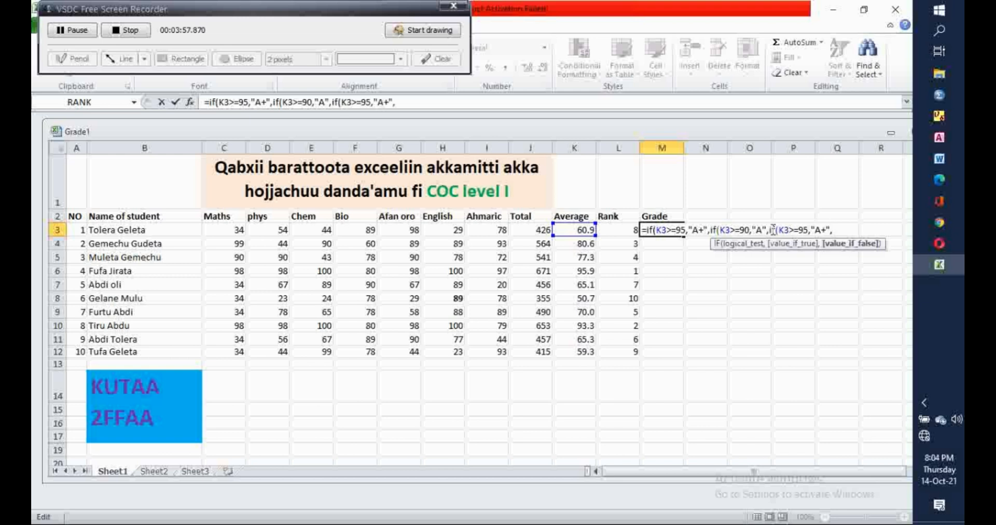
left_click(809, 229)
key("BackSpace")
key("BackSpace")
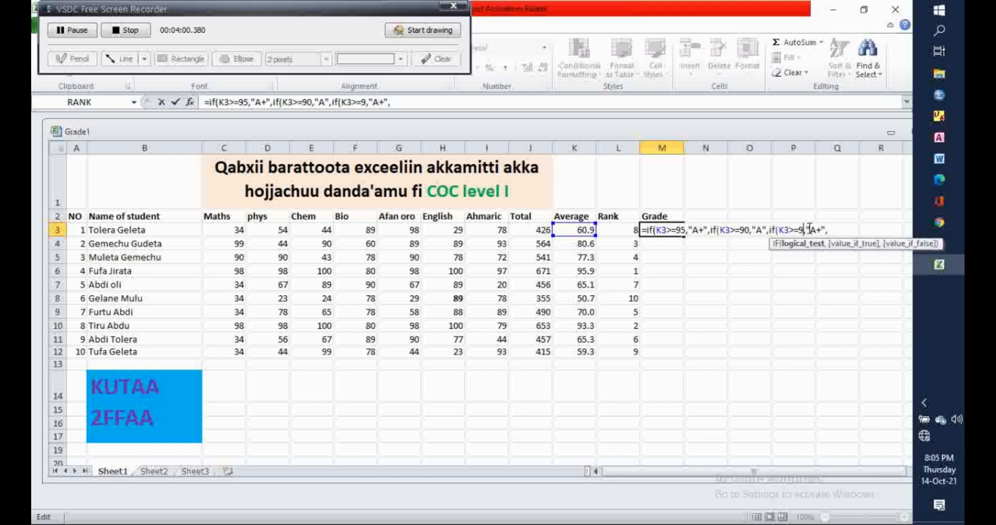
type("80")
left_click(826, 229)
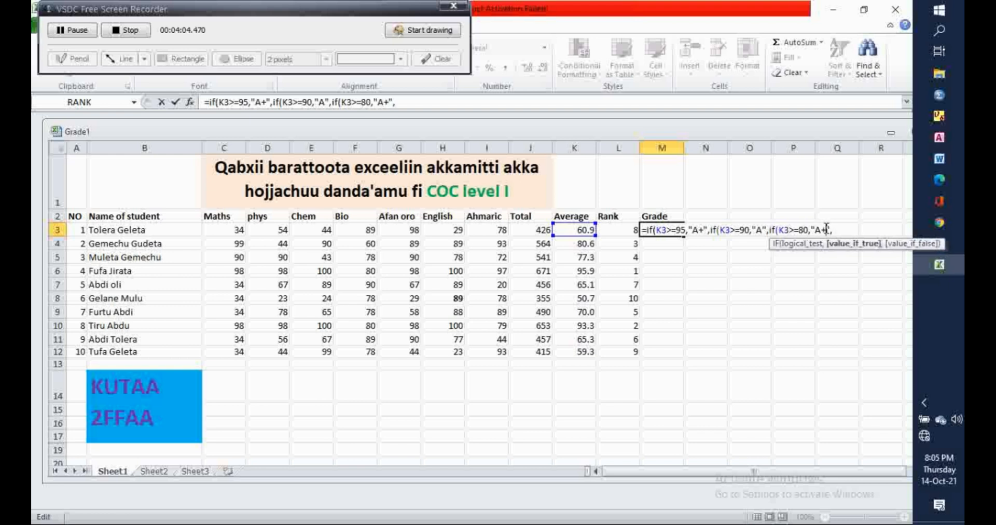
key("BackSpace")
type("-")
- Append a fourth IF fragment to the M3 formula, testing K3>=75 and returning "B+"
left_click(834, 229)
key("ctrl+v")
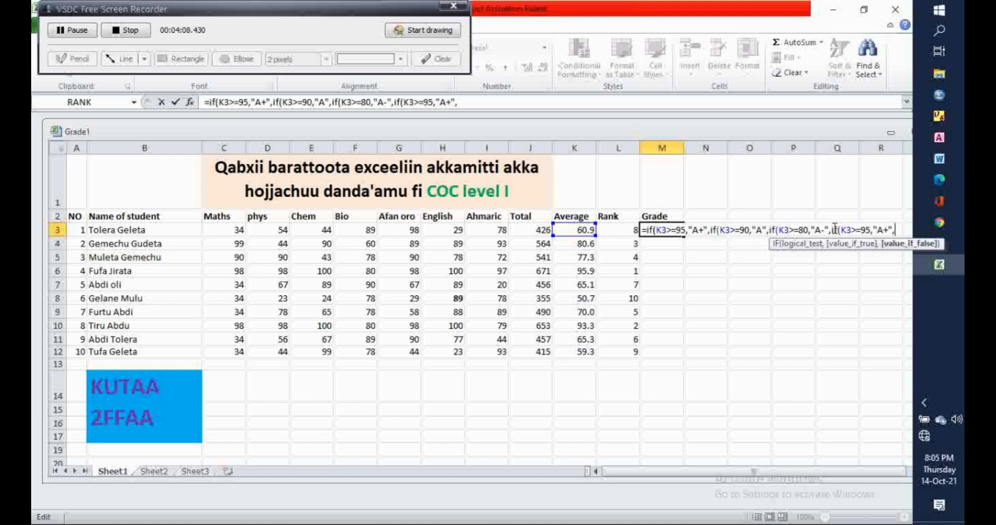
left_click(870, 230)
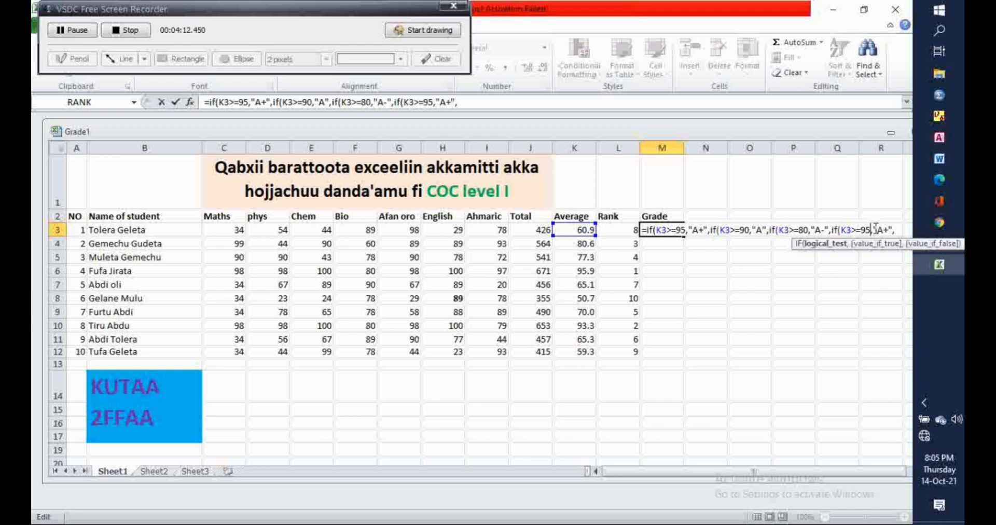
key("BackSpace")
key("BackSpace")
type("75")
left_click(882, 229)
key("BackSpace")
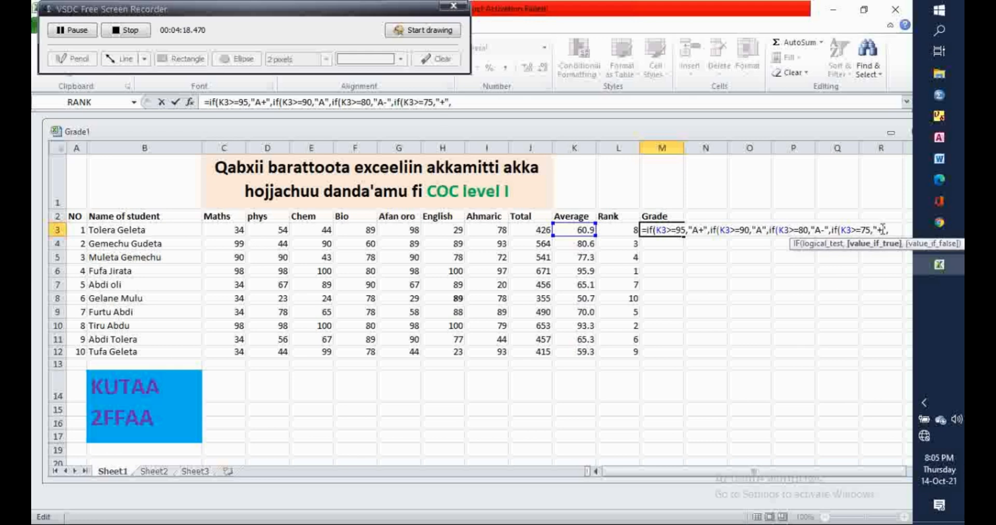
type("B")
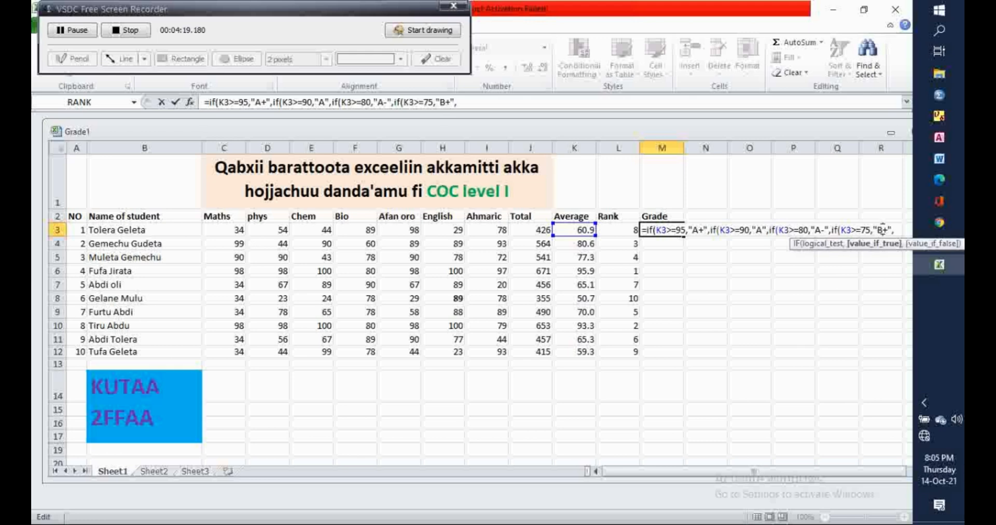
- Check the grading scale in Word and append a fifth IF fragment in Excel's M3 formula, testing K3>=70 and returning "B"
left_click(940, 157)
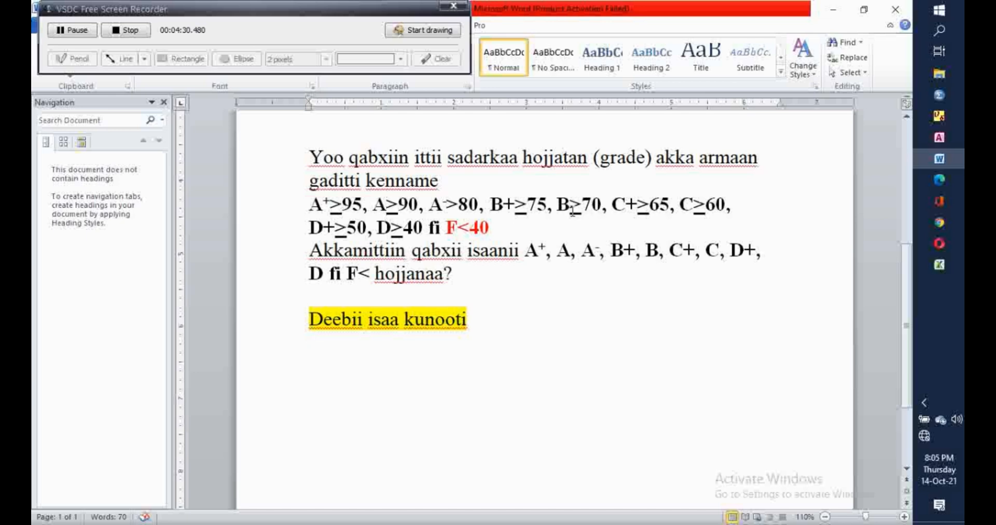
left_click(946, 267)
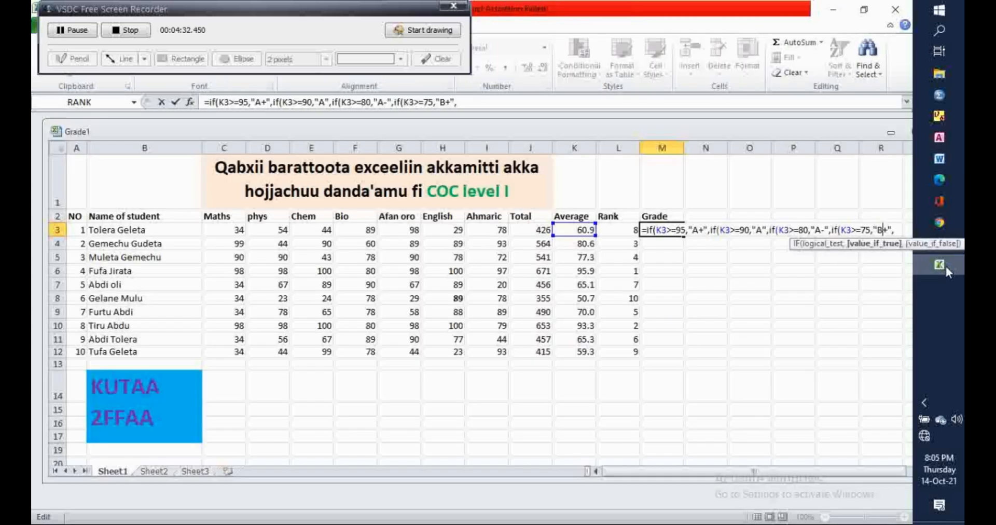
left_click(894, 231)
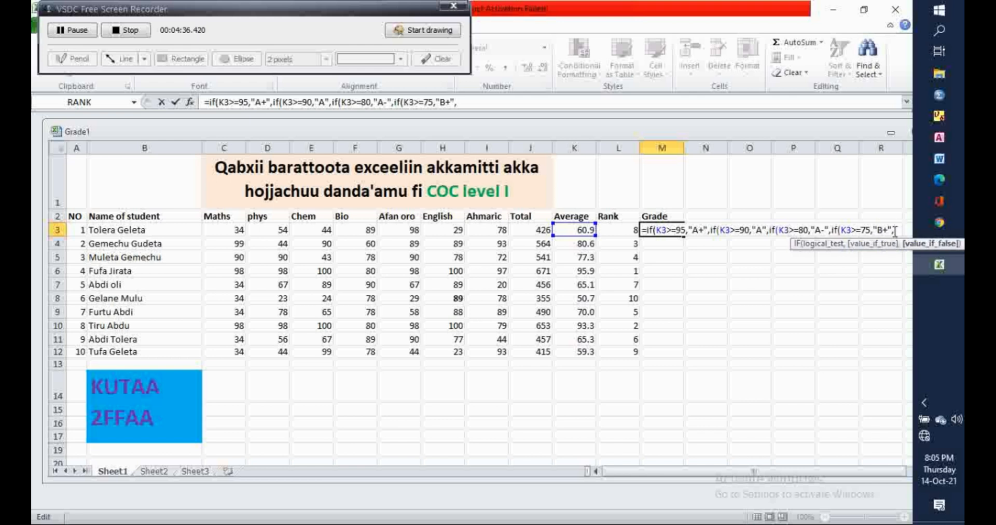
type("if(K3>=95,\"A+\",")
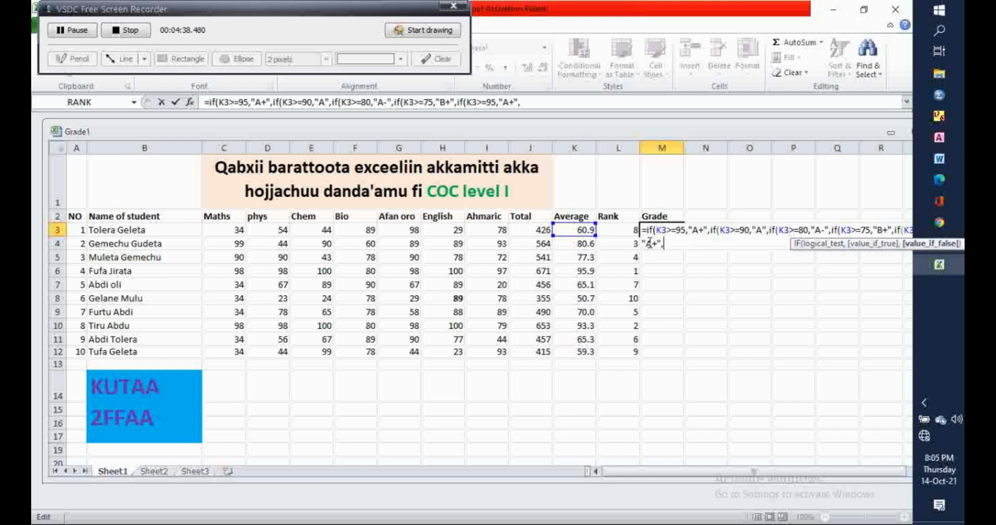
left_click(495, 102)
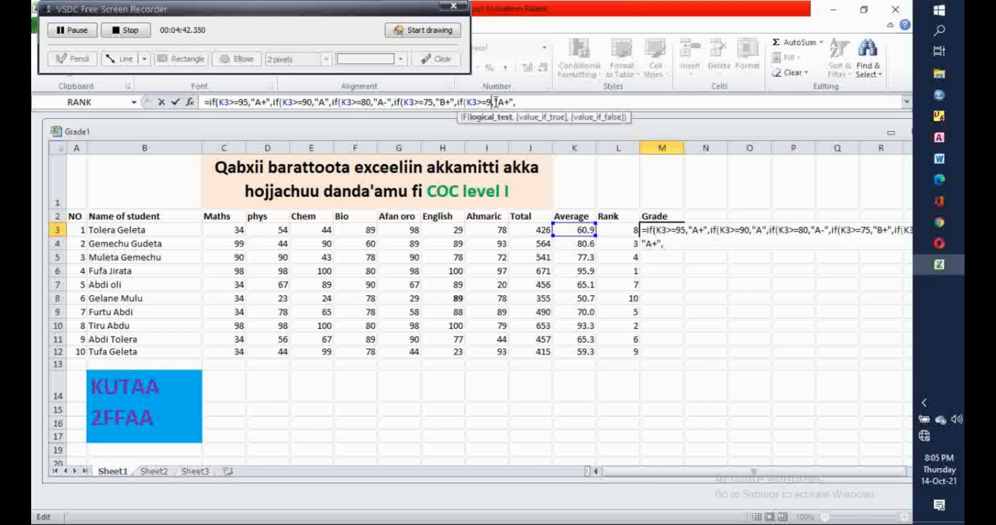
key("BackSpace")
type("70")
left_click(512, 101)
key("BackSpace")
key("BackSpace")
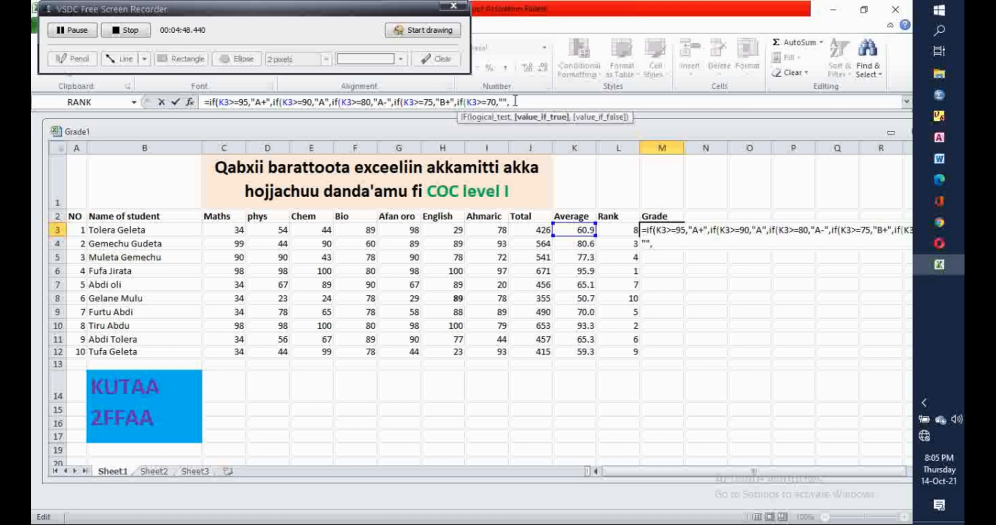
type("B")
left_click(534, 101)
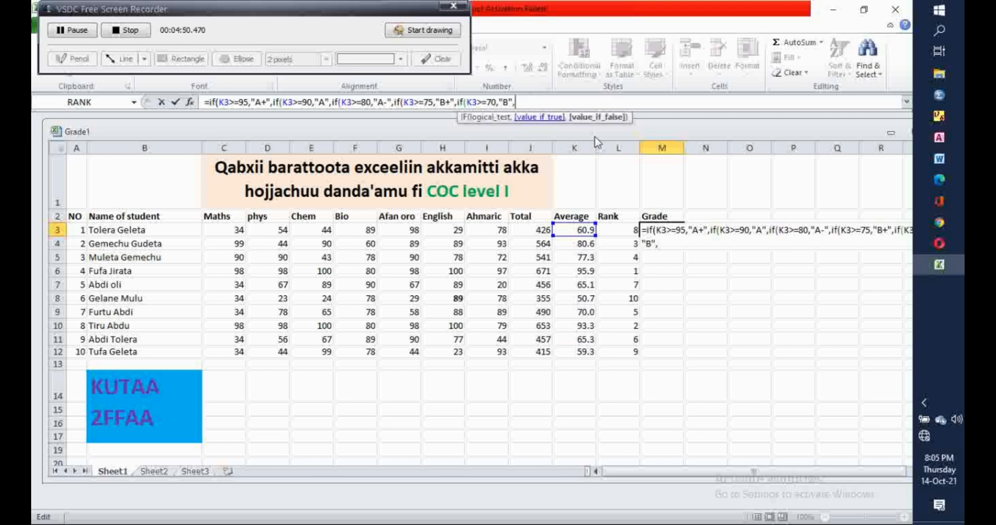
- Append a sixth IF fragment to the M3 formula, testing K3>=65 and returning "C+"
left_click(667, 249)
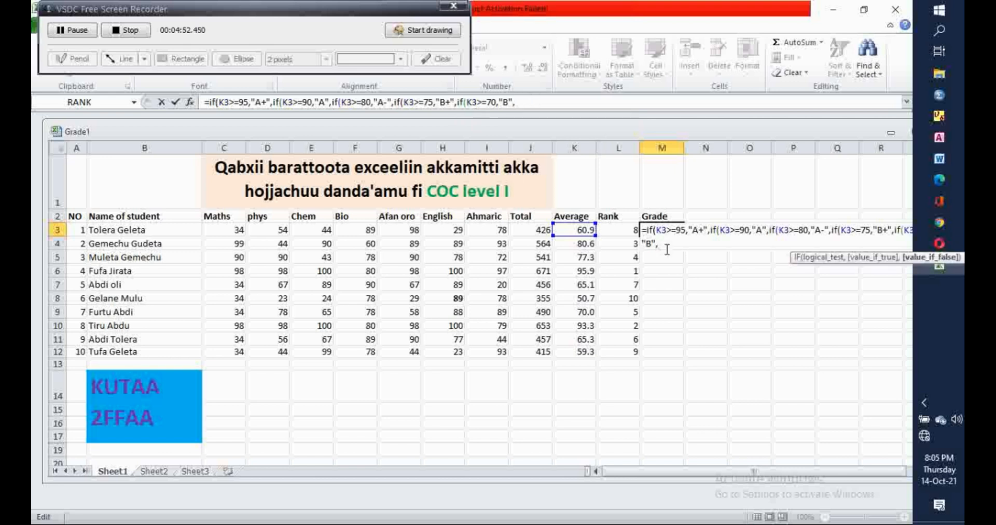
key("ctrl+v")
left_click(697, 244)
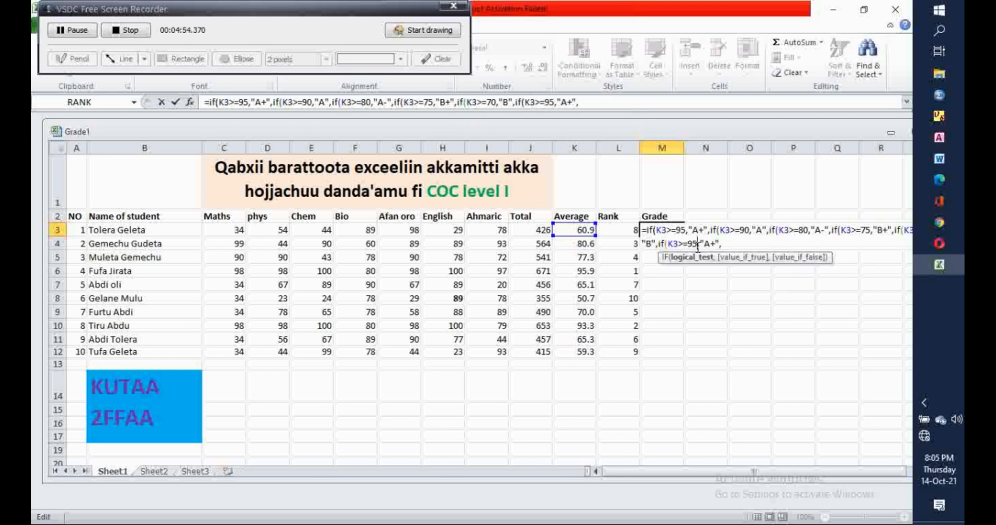
key("BackSpace")
key("BackSpace")
type("65")
left_click(709, 244)
key("BackSpace")
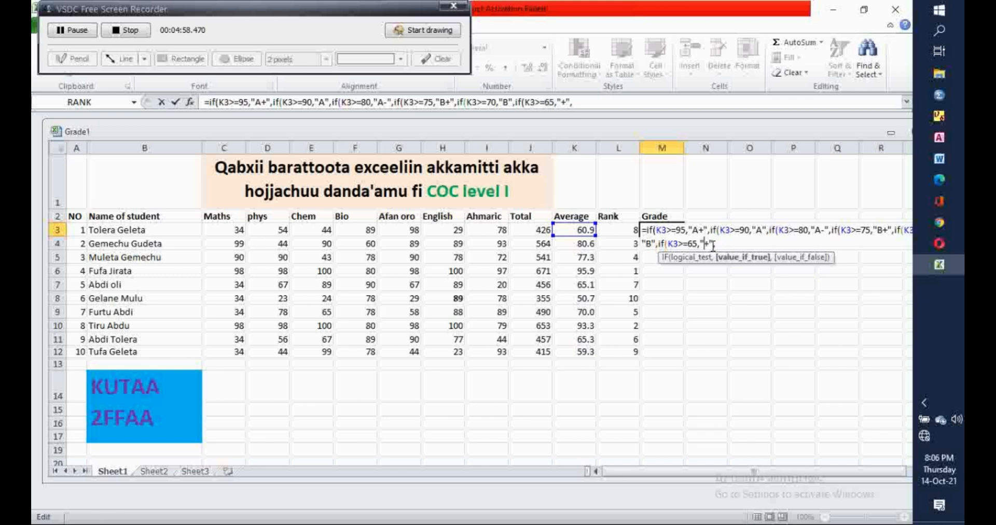
type("C")
- Append a seventh IF fragment to the M3 formula, testing K3>=60 and returning "C"
left_click(728, 243)
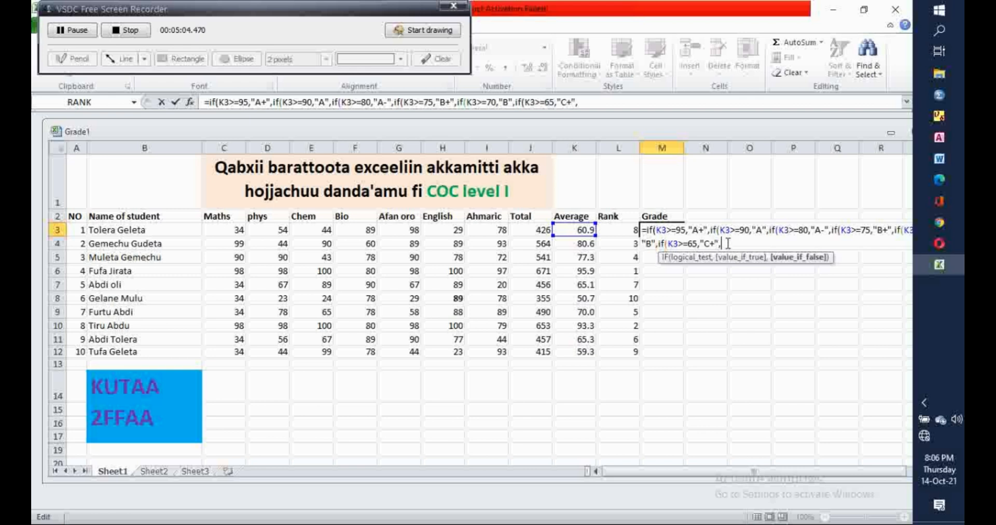
key("ctrl+v")
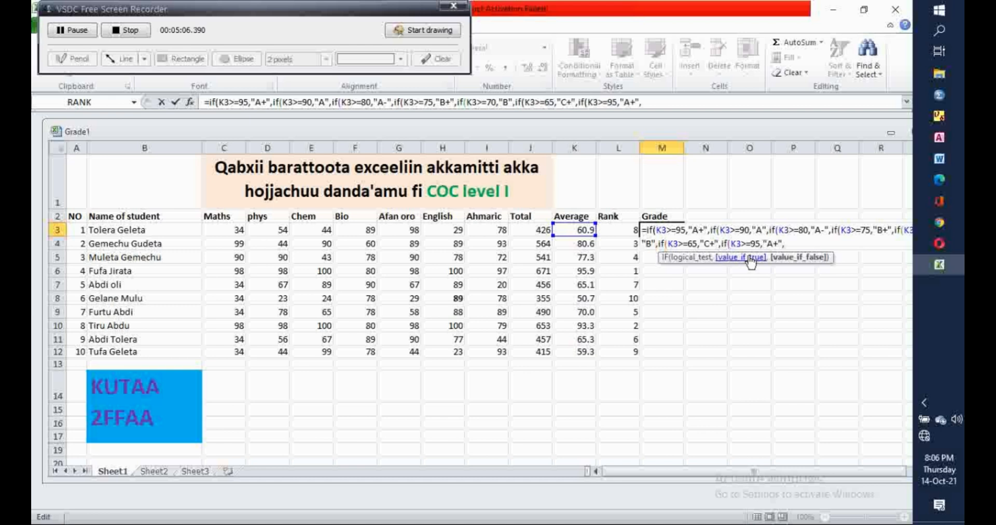
left_click(759, 243)
key("BackSpace")
key("BackSpace")
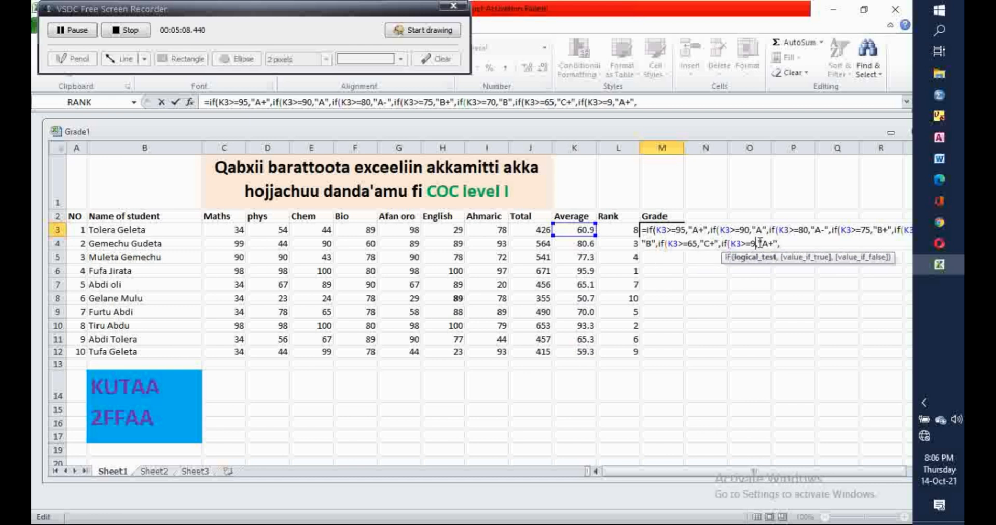
type("60")
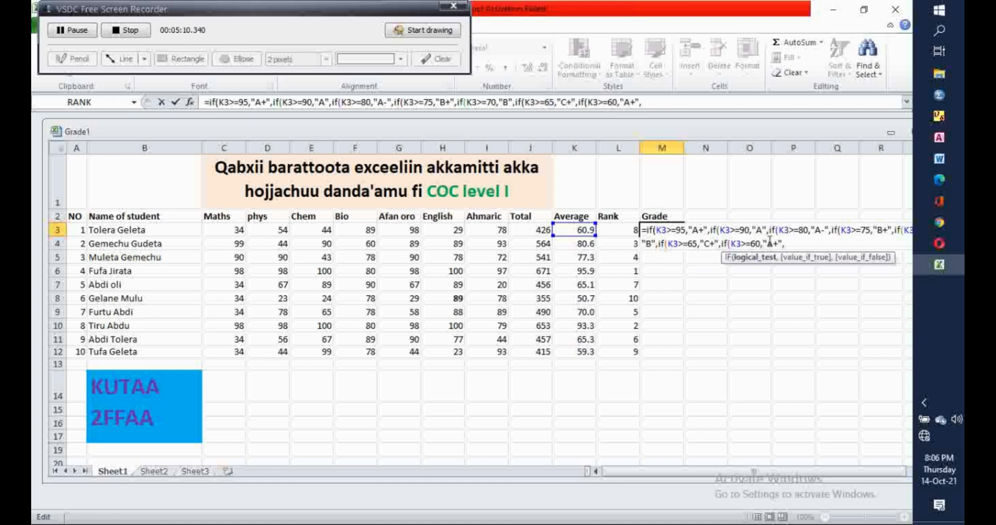
left_click(776, 243)
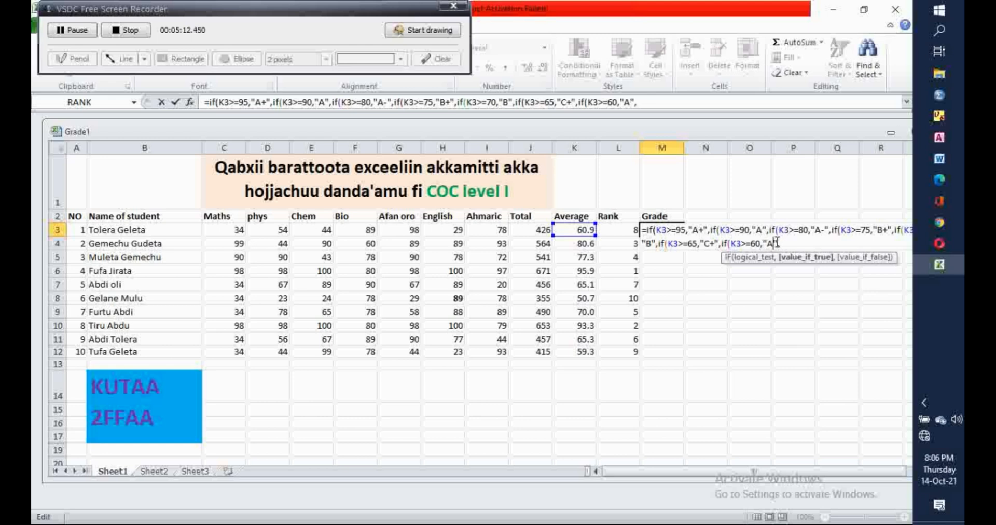
key("BackSpace")
key("BackSpace")
type("C")
- Check the grading scale in Word and append an eighth IF fragment in Excel's M3 formula, testing K3>=50 and returning "D+"
left_click(790, 243)
left_click(937, 160)
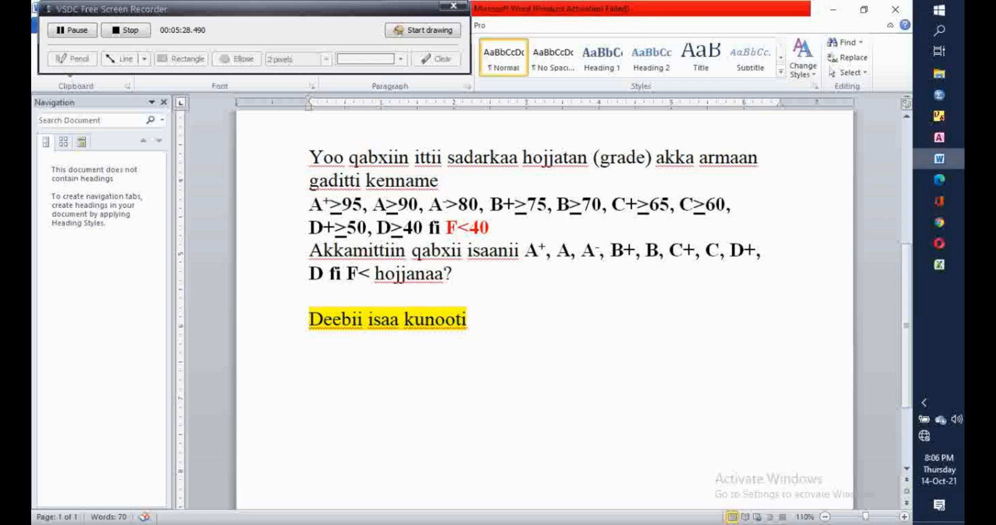
left_click(939, 265)
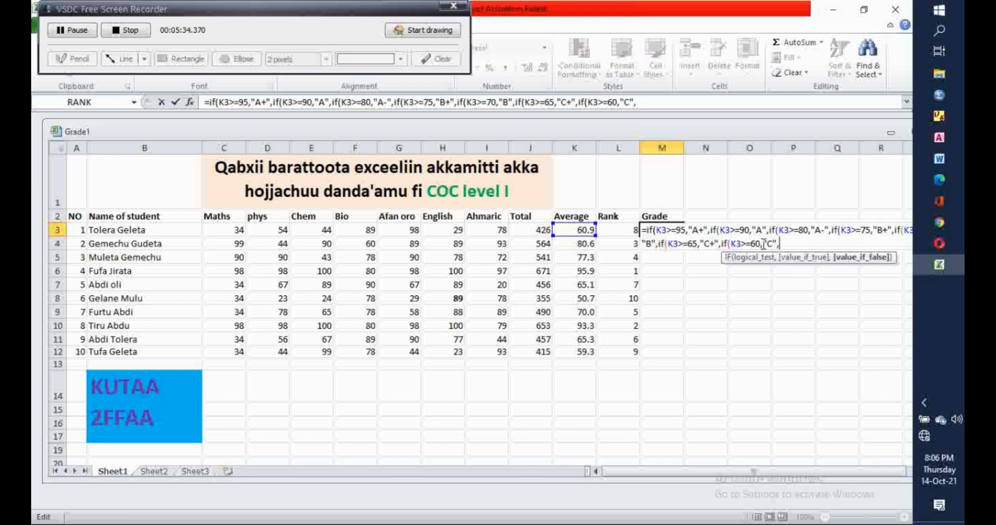
type("if(K3>=95,\"A+\",")
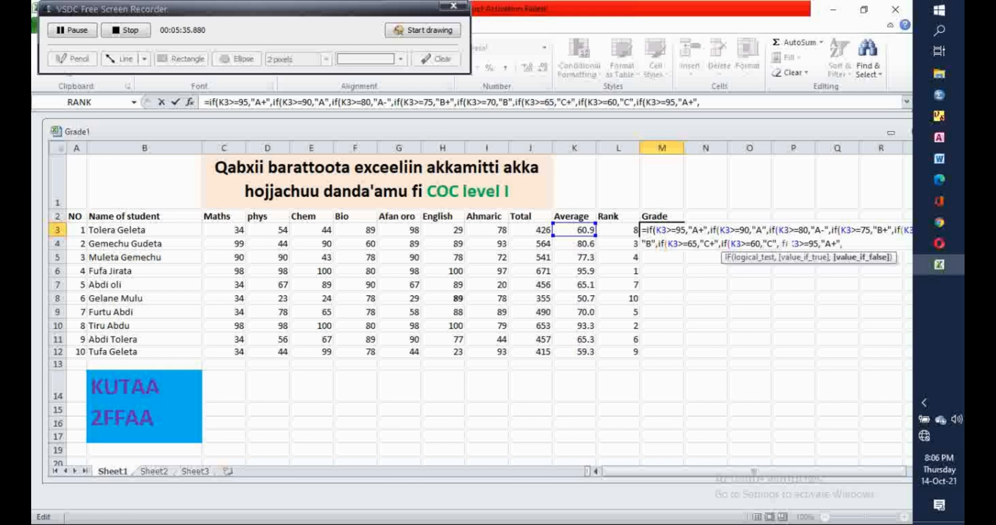
left_click(818, 243)
key("BackSpace")
key("BackSpace")
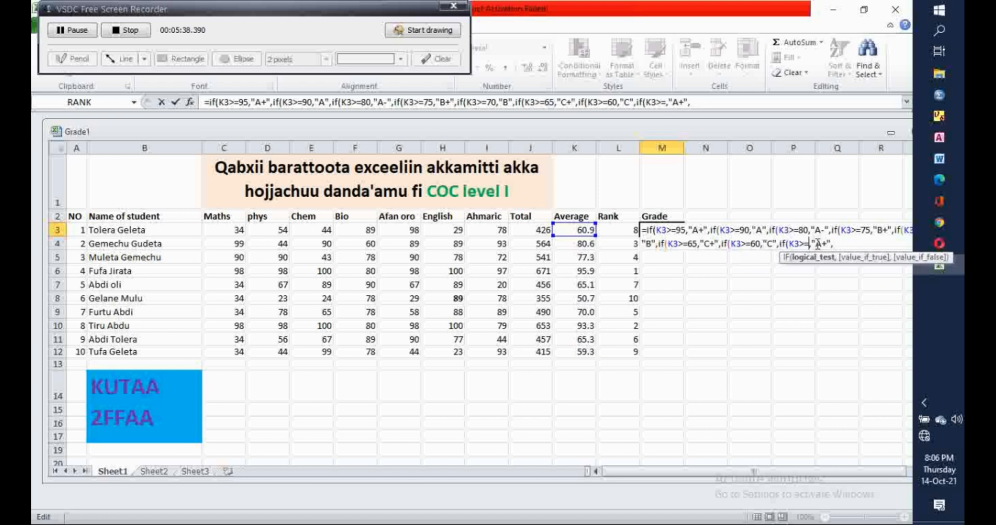
type("50")
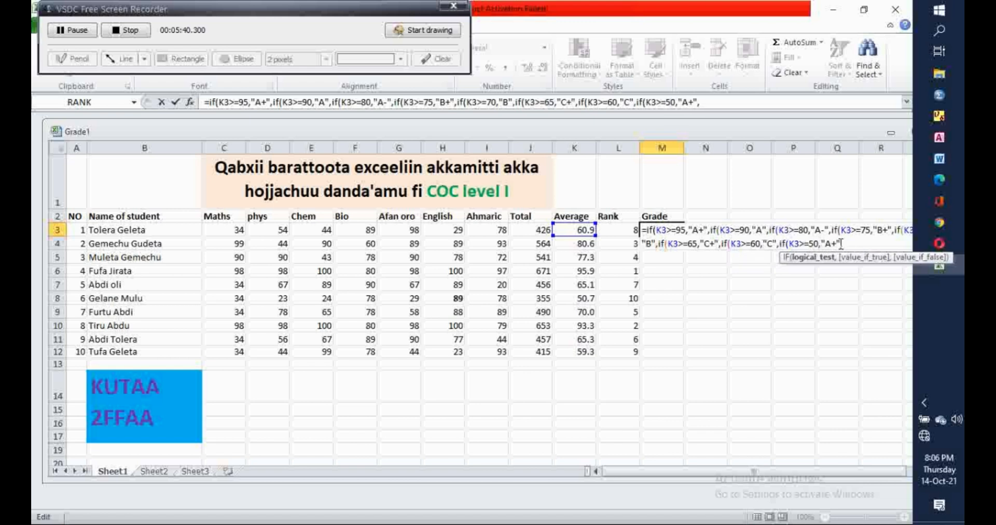
left_click(832, 244)
key("BackSpace")
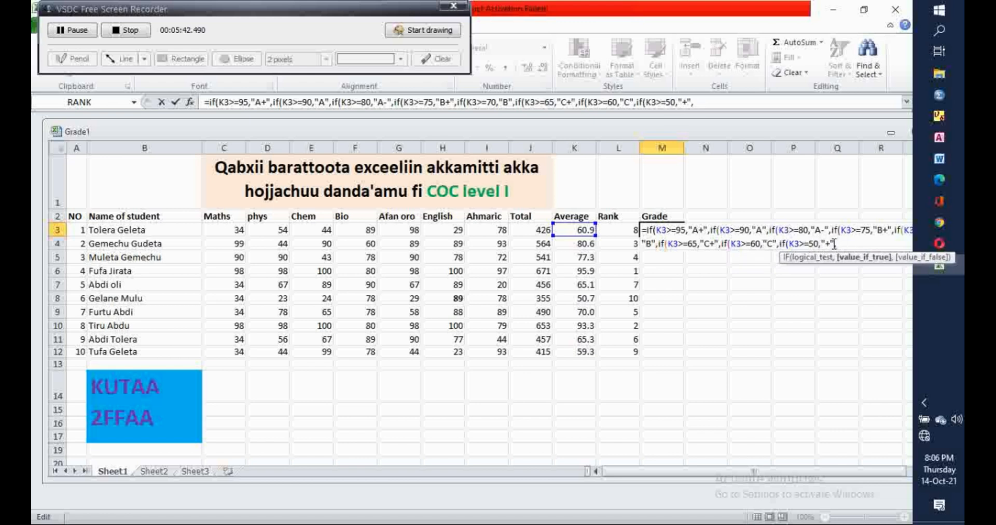
type("C")
key("BackSpace")
type("D")
- Append a ninth IF fragment to the M3 formula, testing K3>=40 and returning "D"
left_click(845, 243)
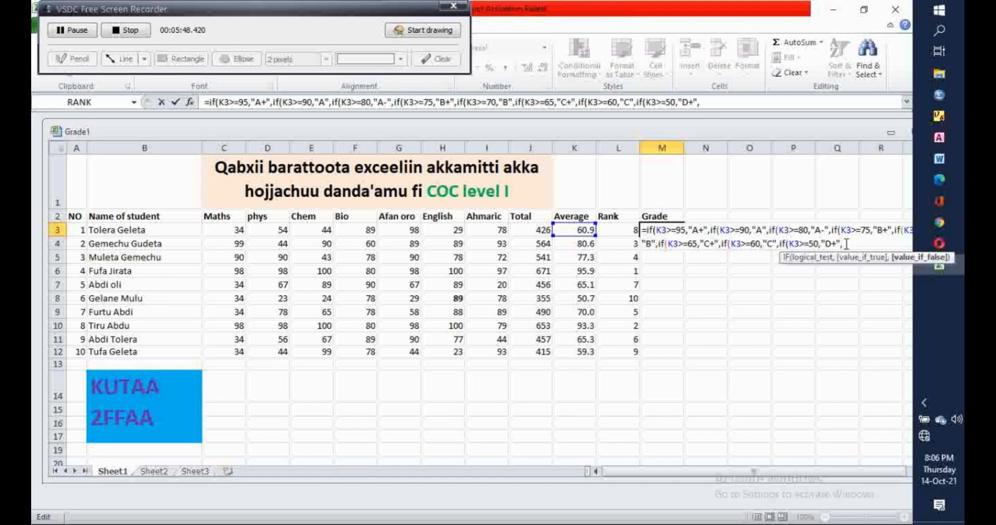
type("if(K3>=95,\"A+\",")
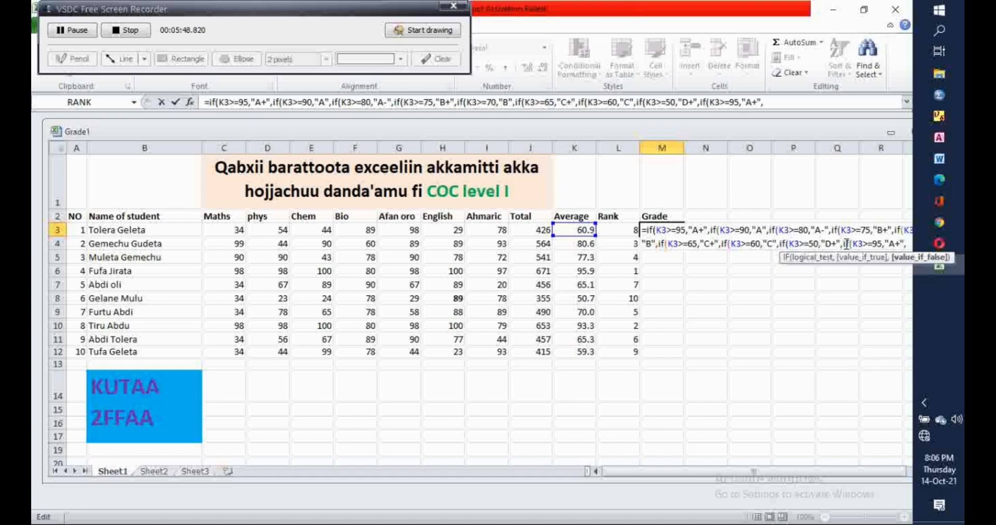
left_click(881, 244)
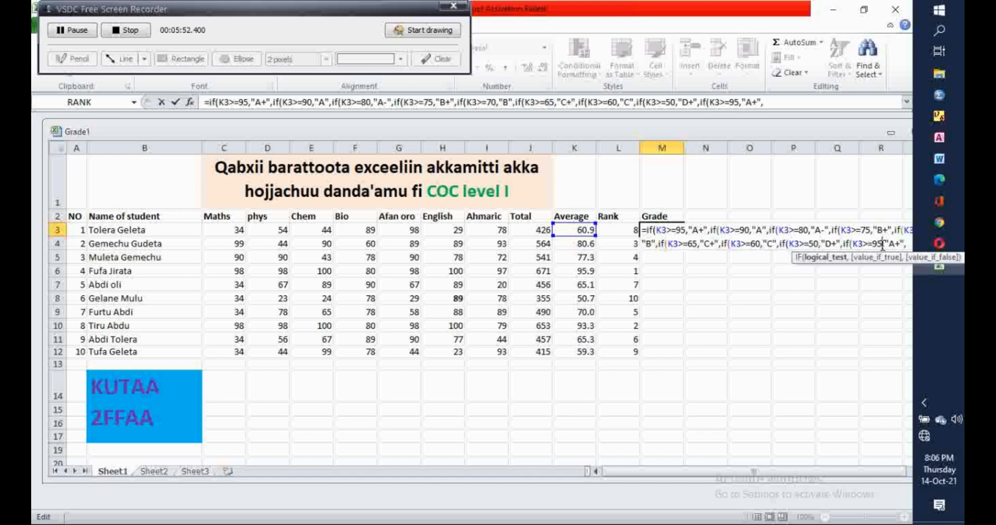
key("BackSpace")
key("BackSpace")
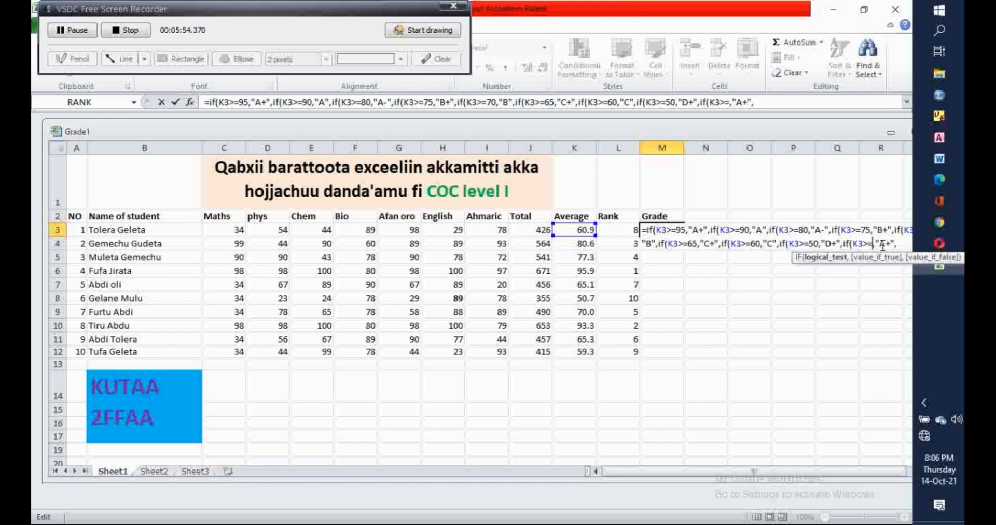
type("40")
left_click(899, 245)
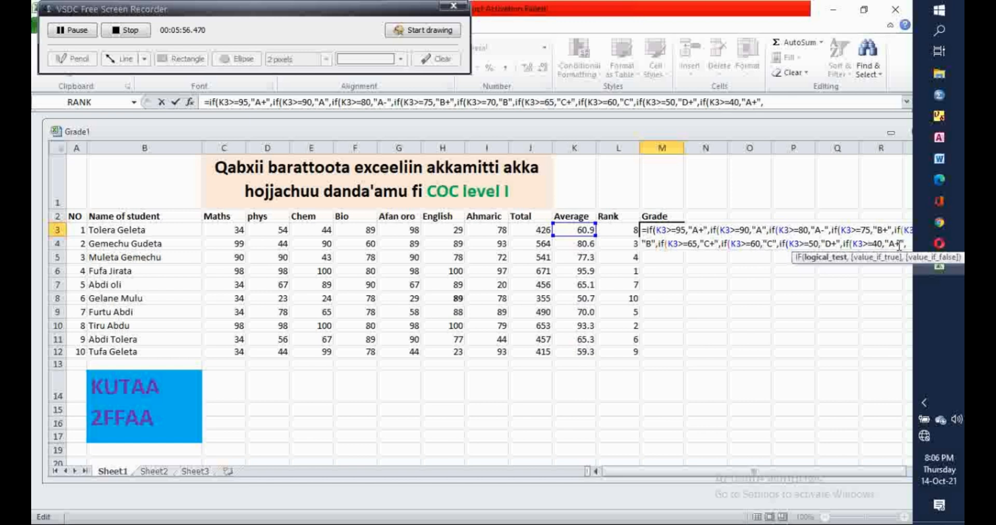
key("BackSpace")
key("BackSpace")
type("D")
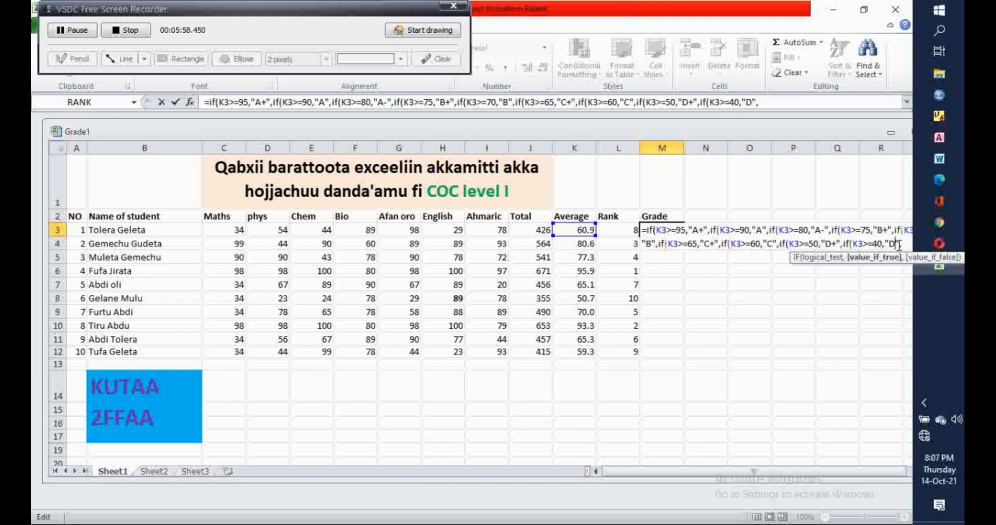
- Append a tenth IF fragment to the M3 formula, testing K3 <40 and returning "F"
left_click(903, 244)
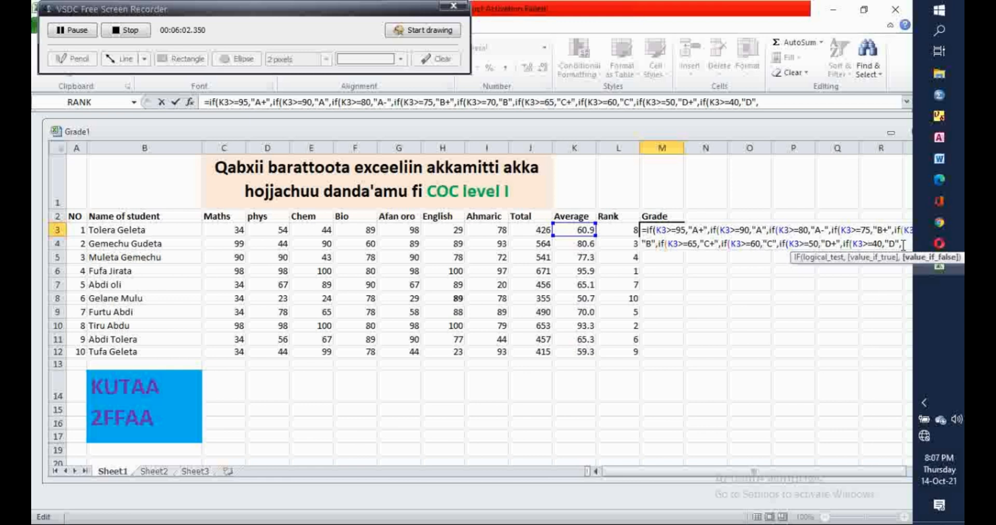
type("if(K3>=95,\"A+\",")
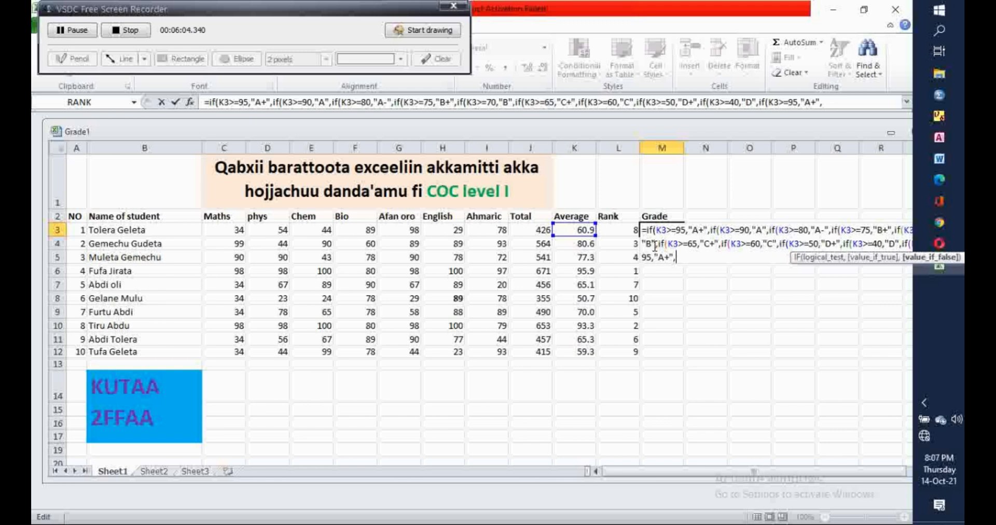
left_click(790, 103)
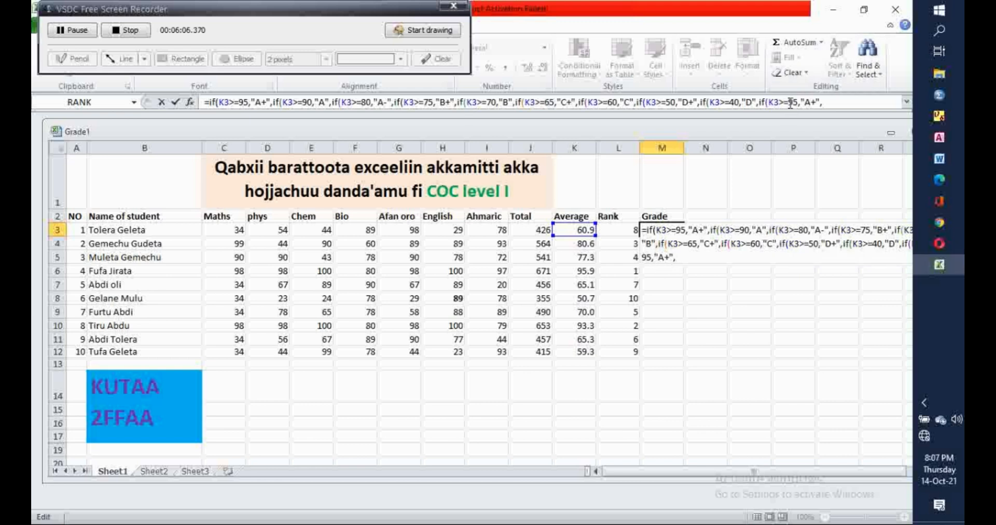
key("BackSpace")
key("BackSpace")
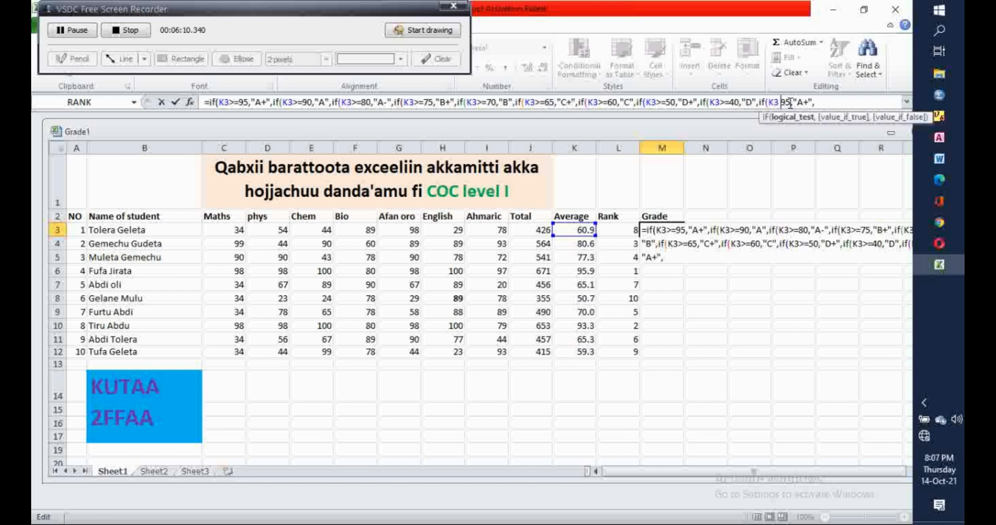
type("<")
key("Delete")
key("Delete")
type("40")
left_click(813, 103)
key("BackSpace")
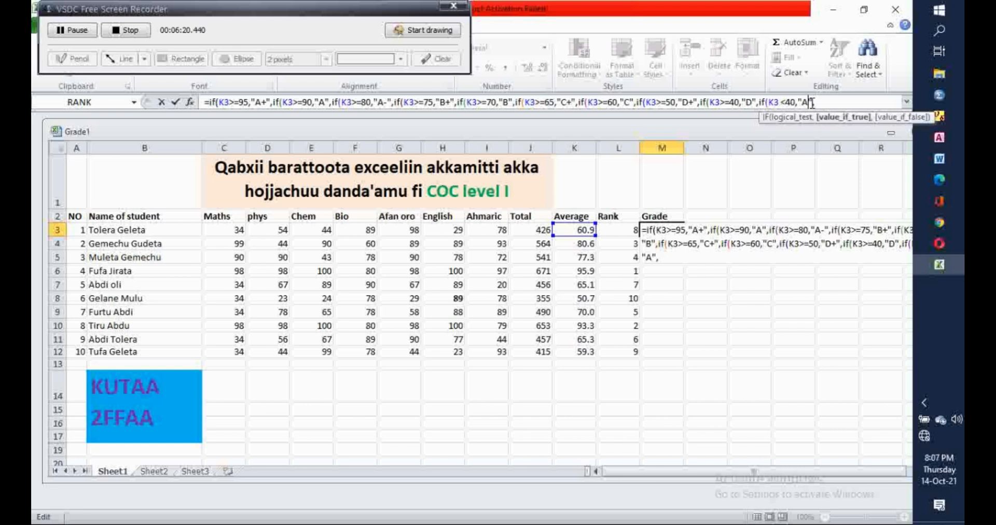
key("BackSpace")
type("F")
- Remove the comma after "F", close all ten nested IFs with parentheses and enter the M3 formula
left_click(664, 262)
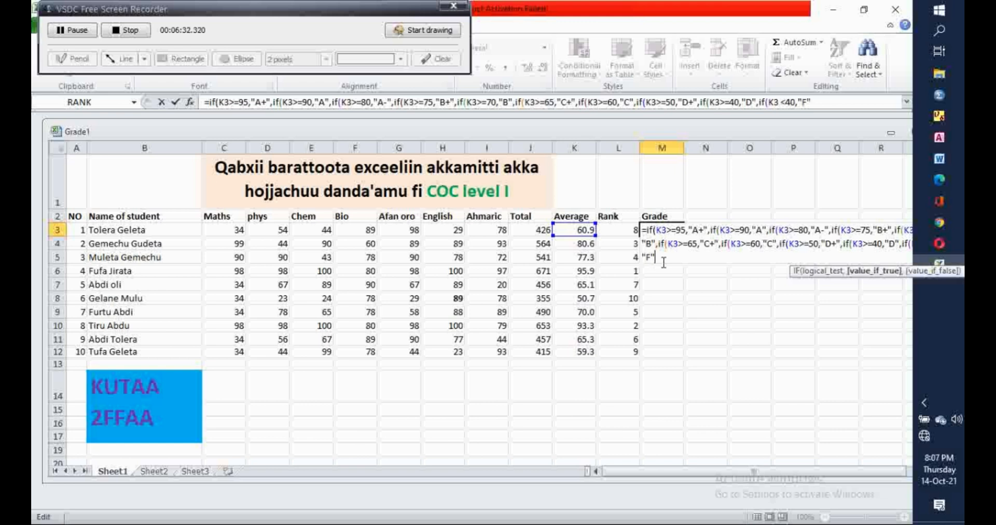
type(")))")
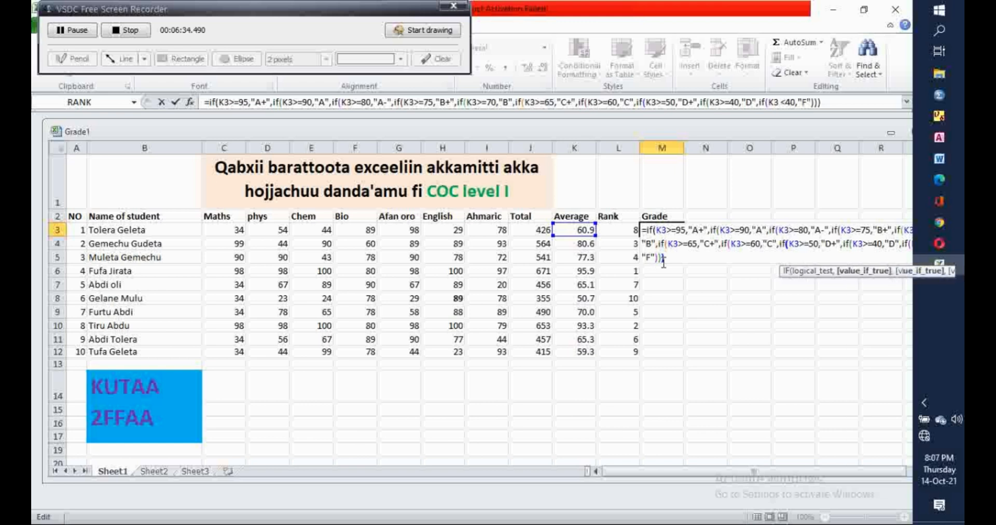
type(")))))))")
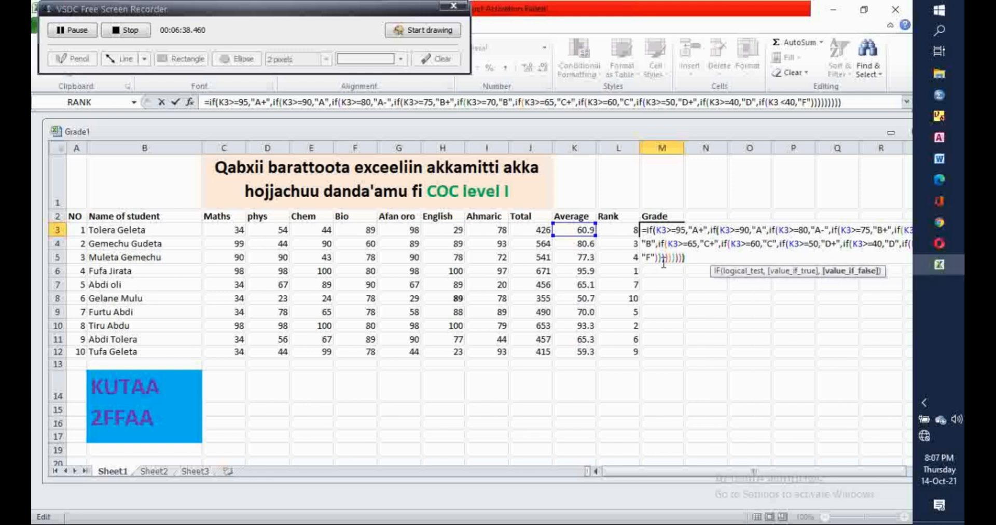
type("))")
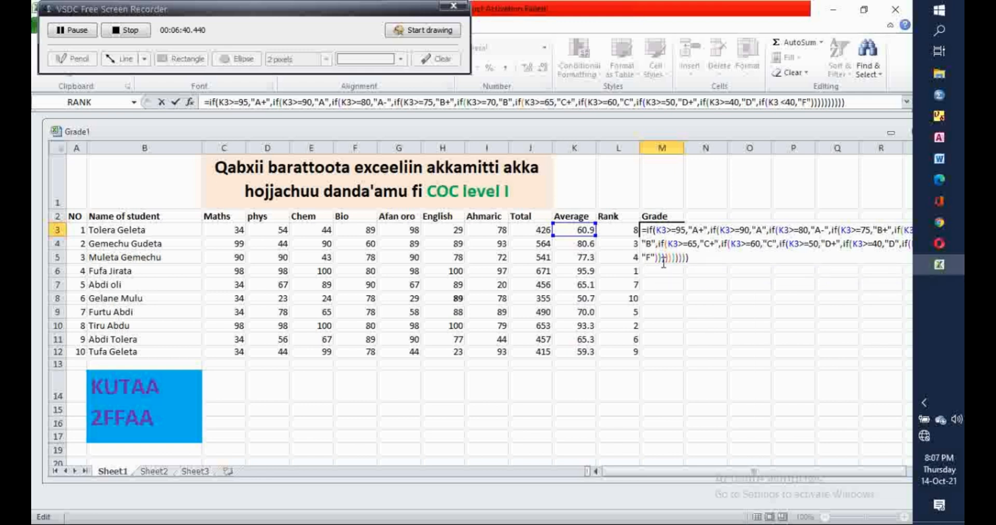
key("Return")
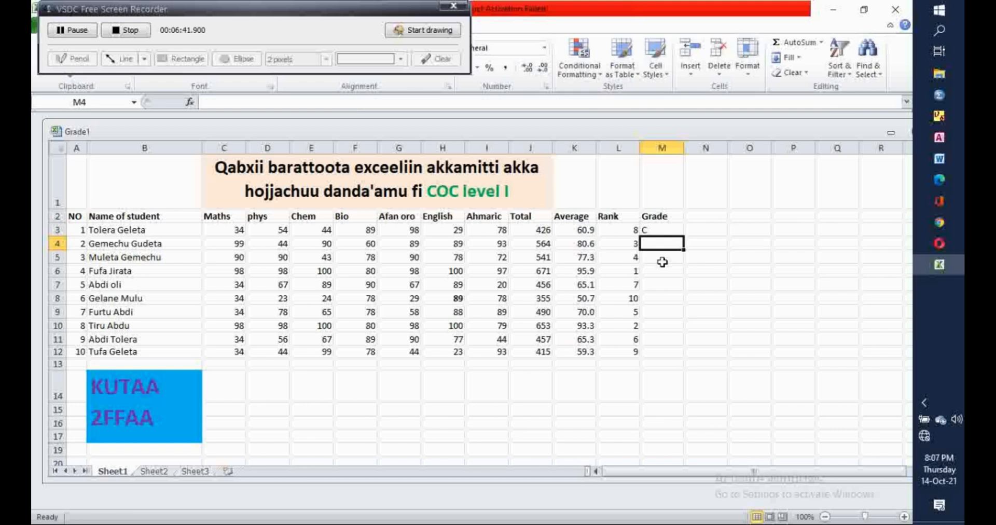
- Fill the grade formula from M3 down to M12 for all students, and select M3 to review it
left_click(665, 230)
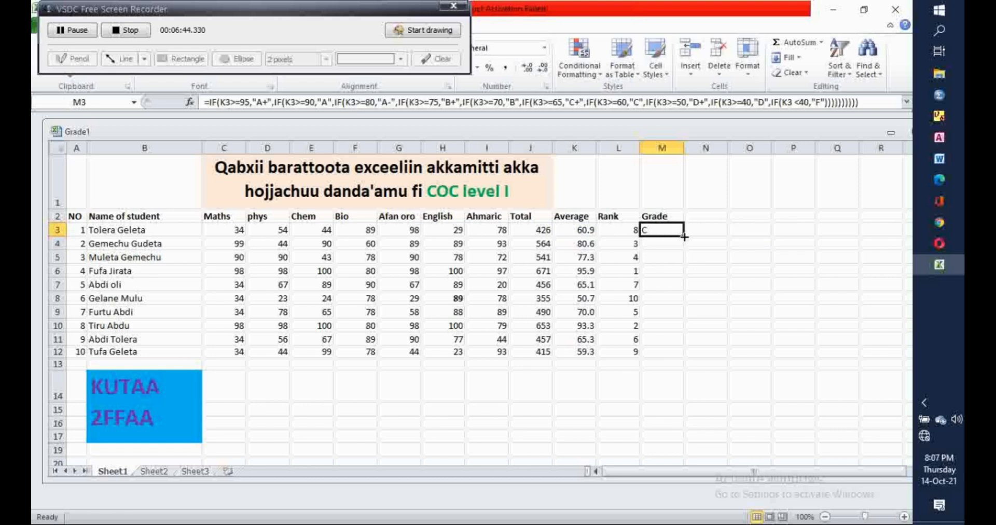
left_click_drag(685, 237, 684, 356)
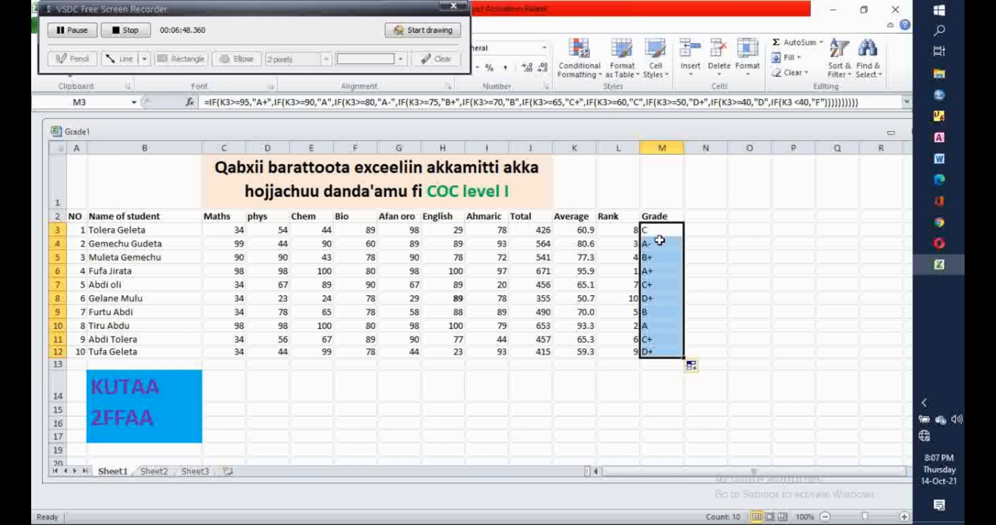
left_click(697, 243)
left_click(665, 228)
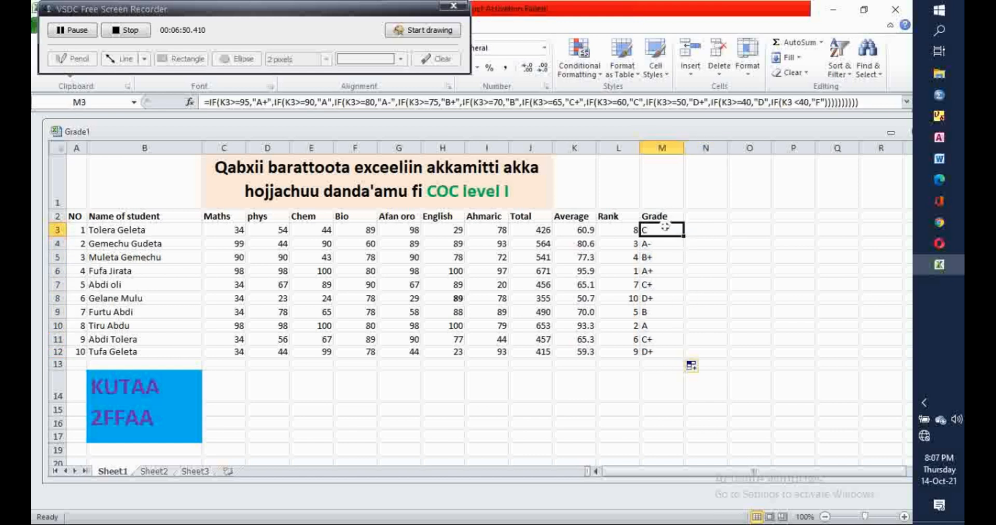
left_click(696, 244)
left_click(657, 228)
- Switch to Word and break the grading scale so that A≥90 starts on a new line after A+≥95
left_click(937, 159)
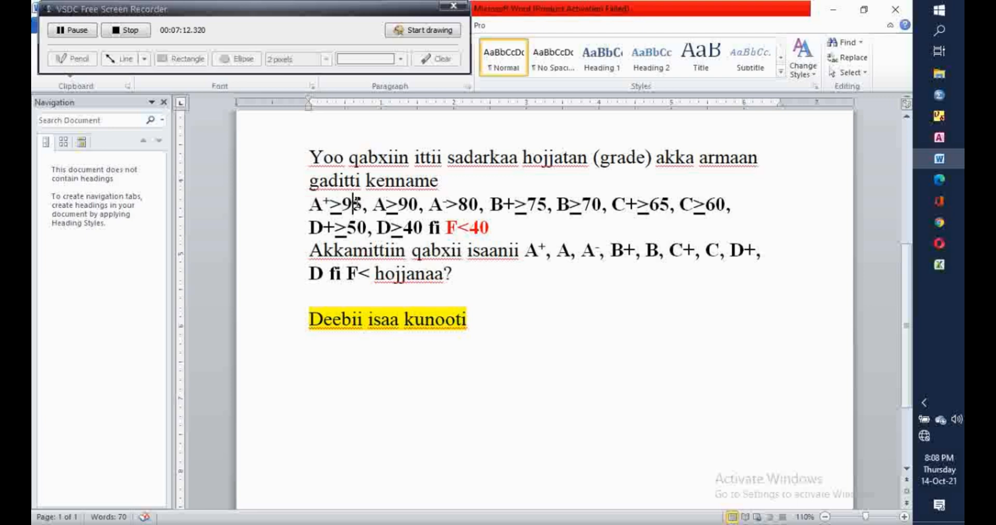
left_click_drag(398, 203, 483, 203)
left_click(484, 203)
left_click(538, 204)
left_click(500, 205)
left_click(372, 204)
key("Return")
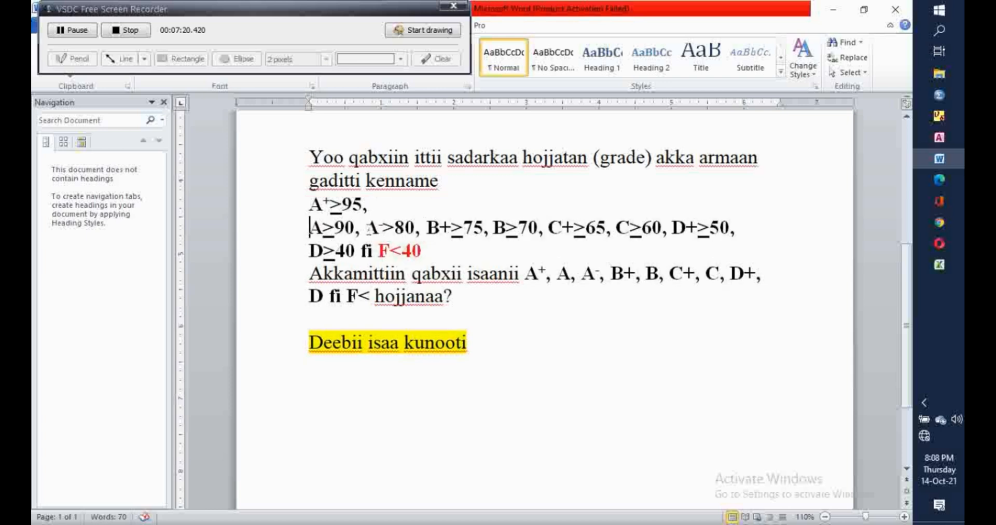
- Break the grading scale so that A->80, B+≥75 and B≥70 each start on a new line
left_click(367, 227)
key("Return")
left_click(370, 251)
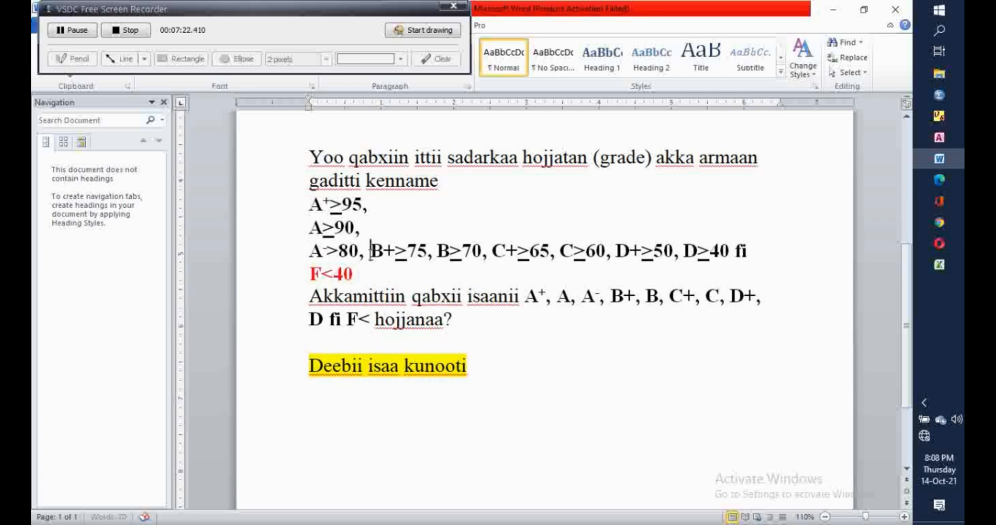
key("Return")
left_click(371, 274)
key("Return")
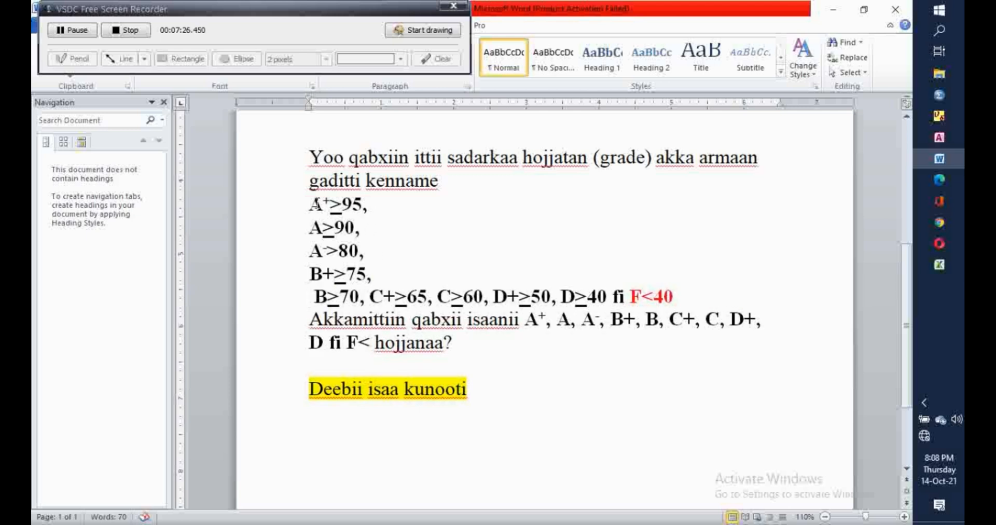
- Compare the Word grading scale with Excel's M3 formula, examining its first conditions from A+ through A-
left_click(372, 204)
left_click(528, 362)
left_click(943, 266)
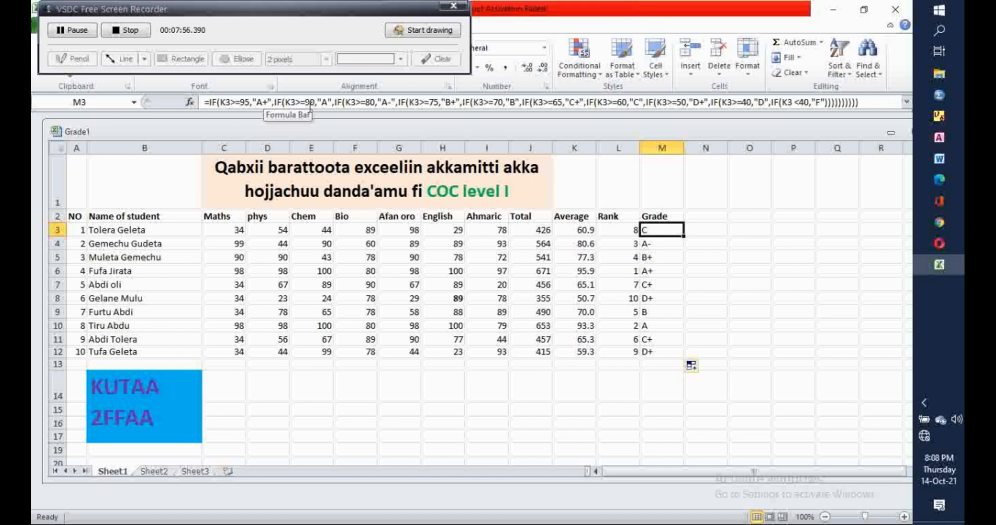
left_click(236, 101)
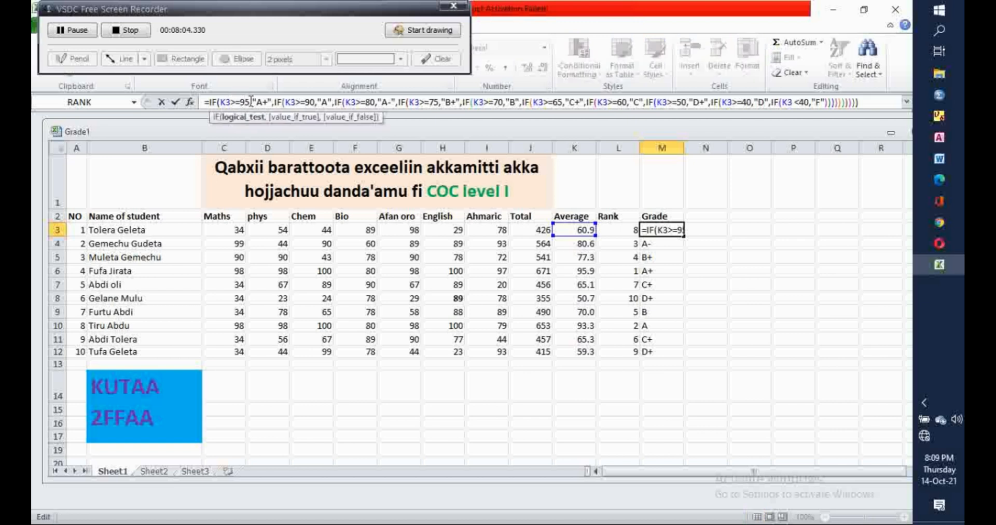
left_click(257, 101)
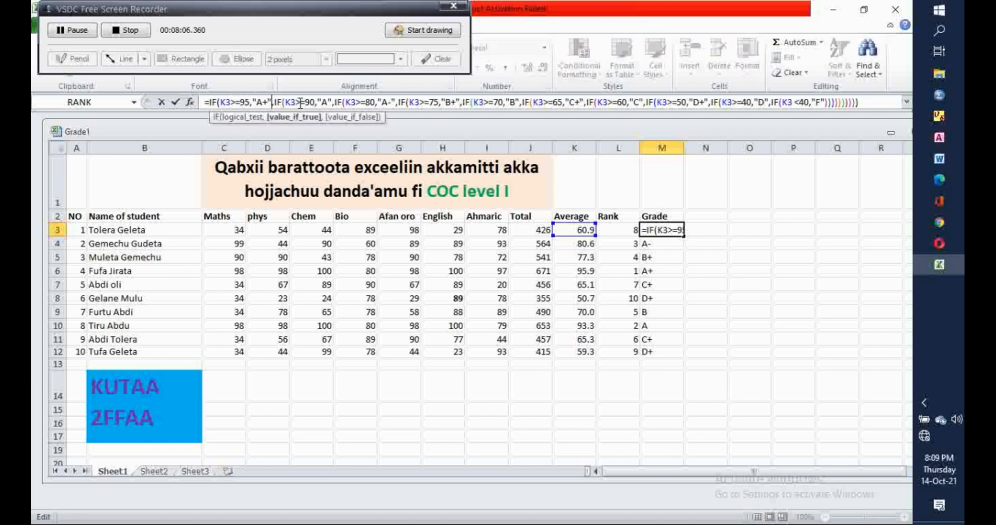
left_click(400, 103)
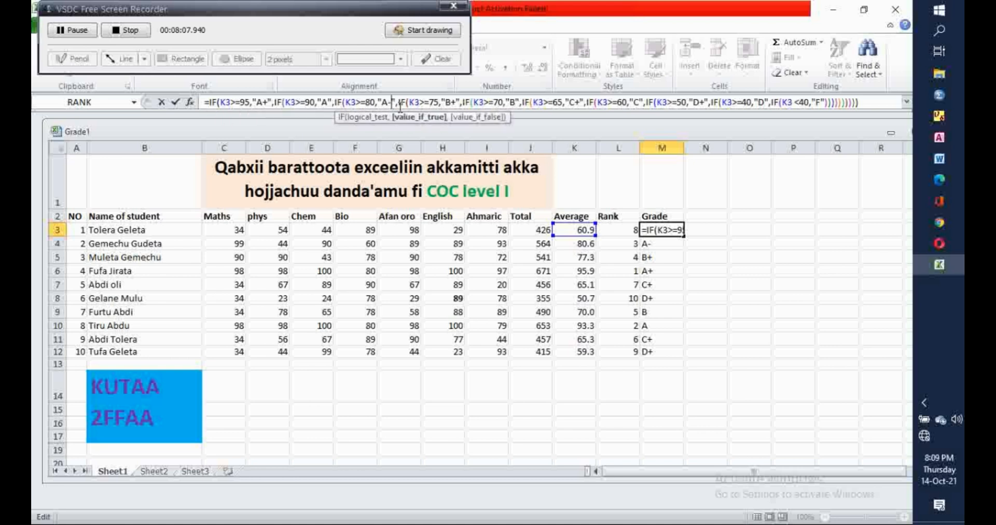
left_click(715, 242)
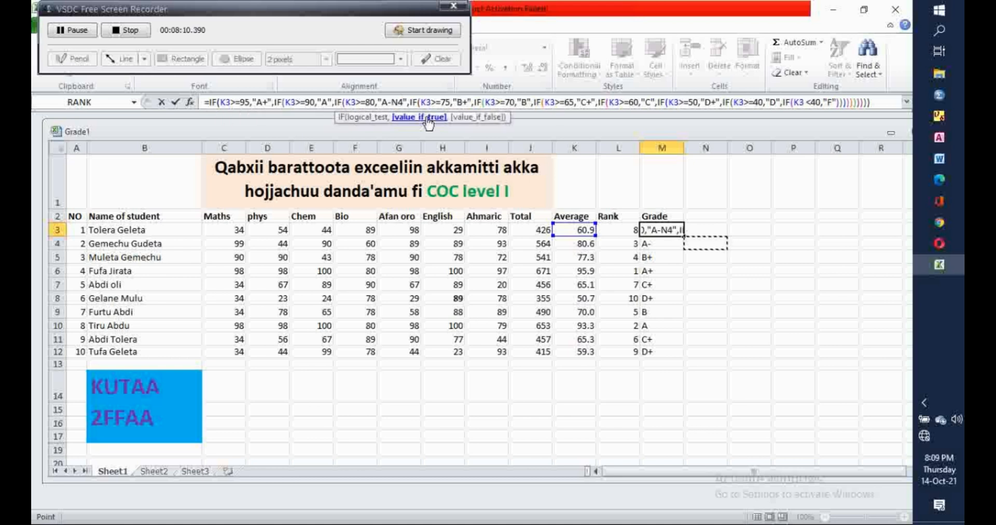
key("BackSpace")
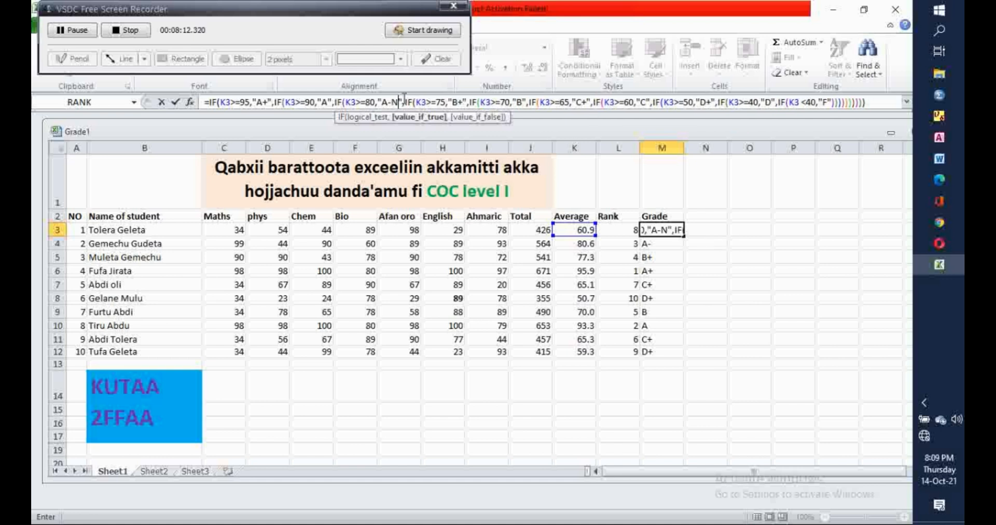
key("BackSpace")
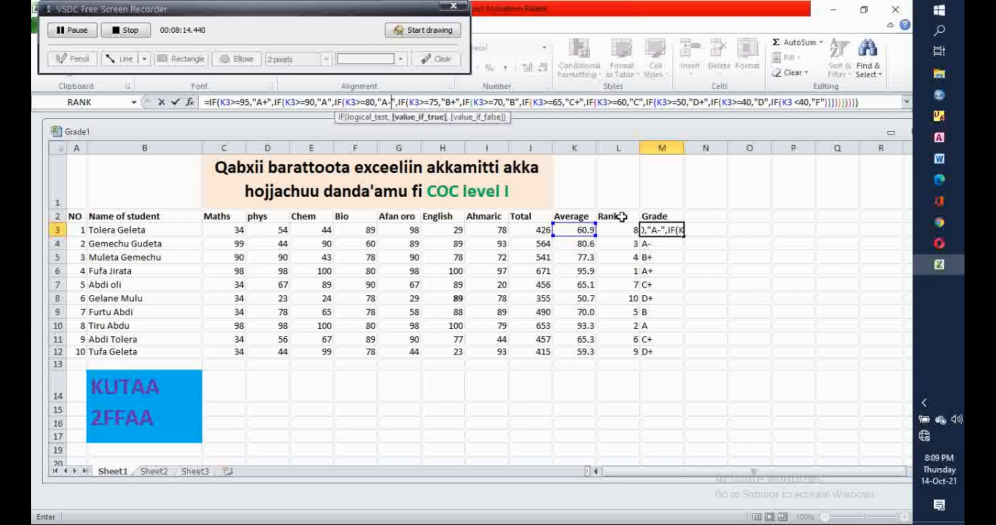
- Enter the M3 formula, reopen it to examine the closing parentheses at its end, and confirm it again
key("Return")
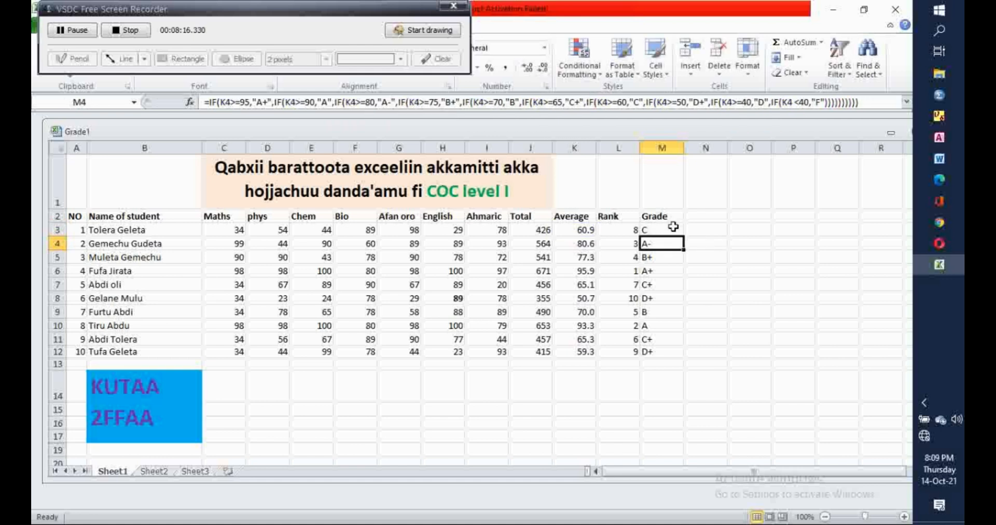
left_click(671, 228)
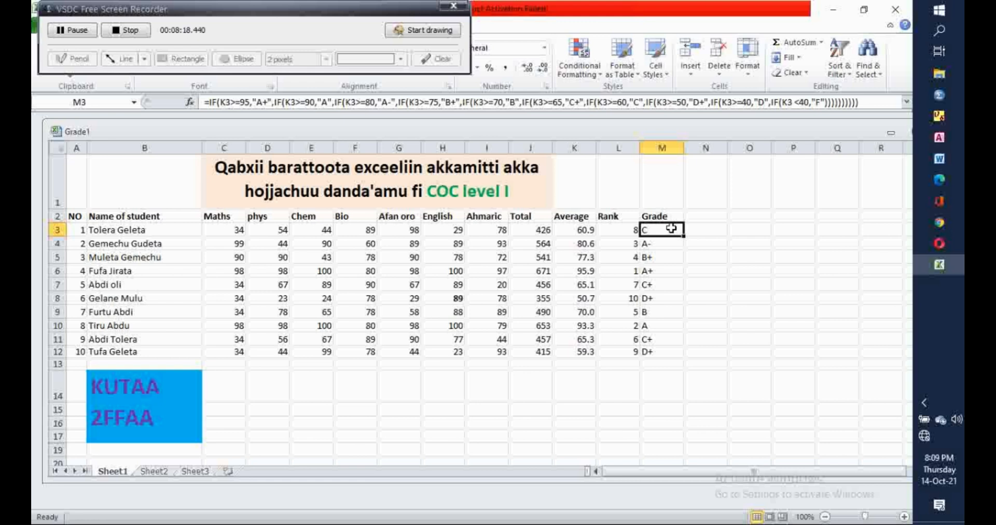
left_click(870, 101)
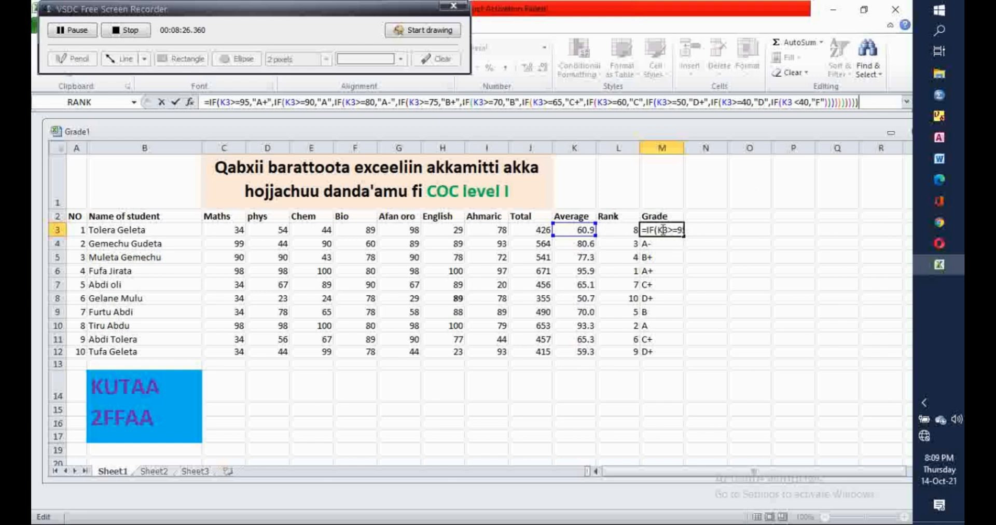
key("Return")
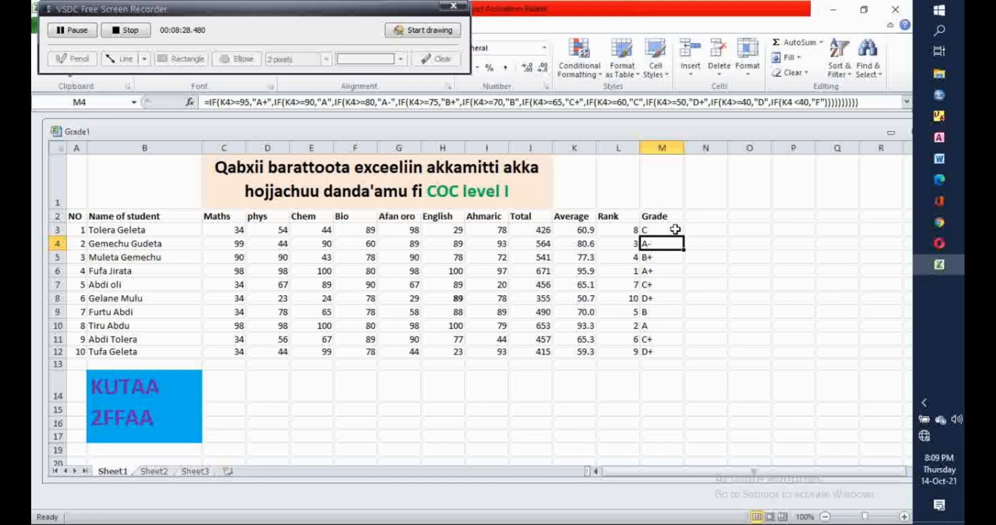